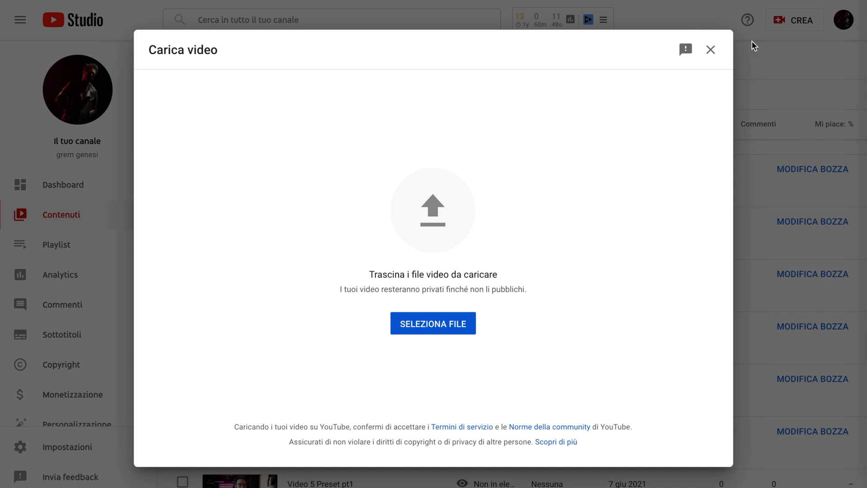
Step: Close the video upload dialog and open the draft details of "Video 16 Spin off #2: 3 funzioni FAST"
click(709, 52)
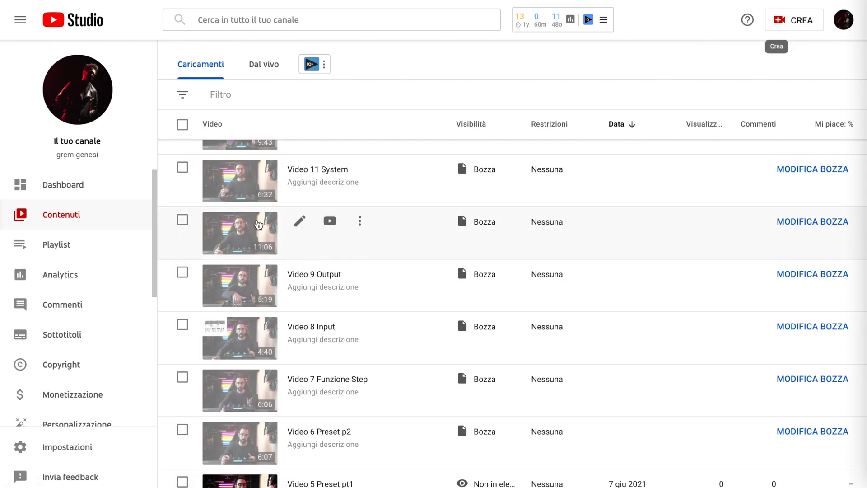
scroll(255, 221, up, 3)
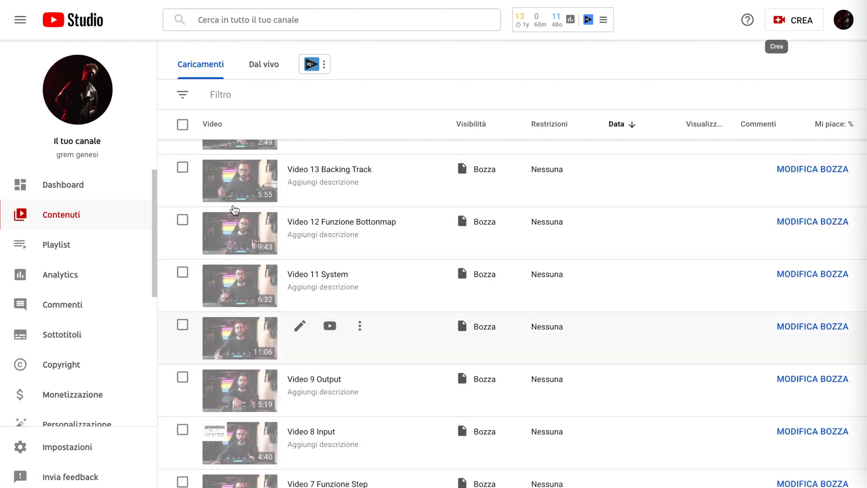
scroll(248, 270, up, 5)
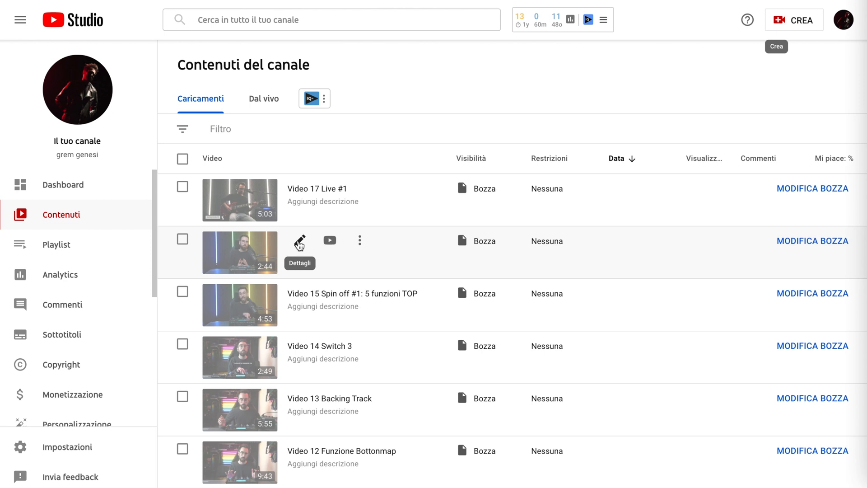
click(299, 241)
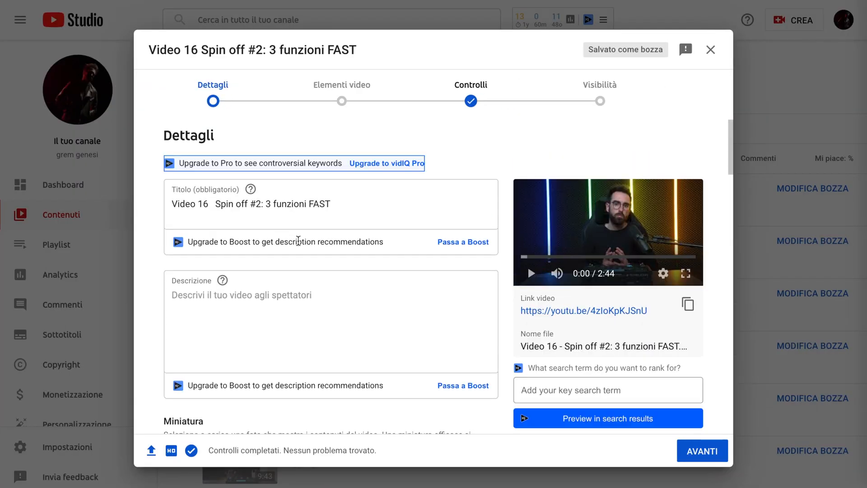
Step: Set the draft's video language to Italiano
scroll(581, 331, down, 3)
scroll(581, 331, down, 6)
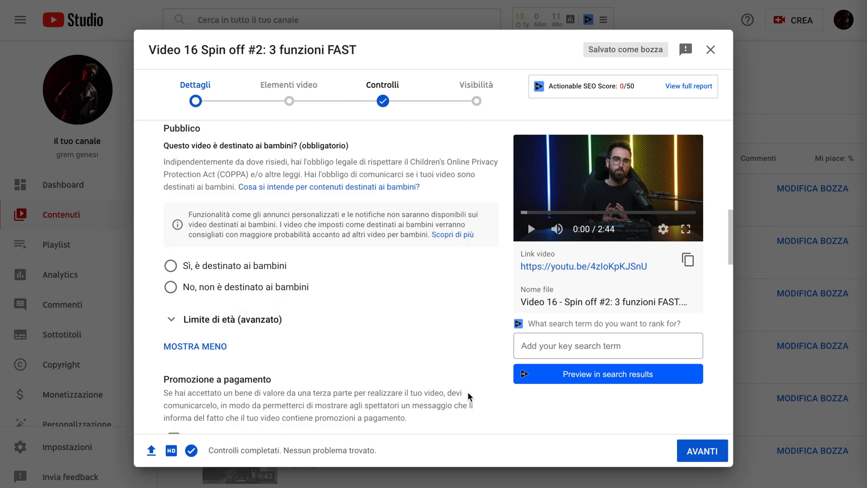
scroll(469, 397, down, 12)
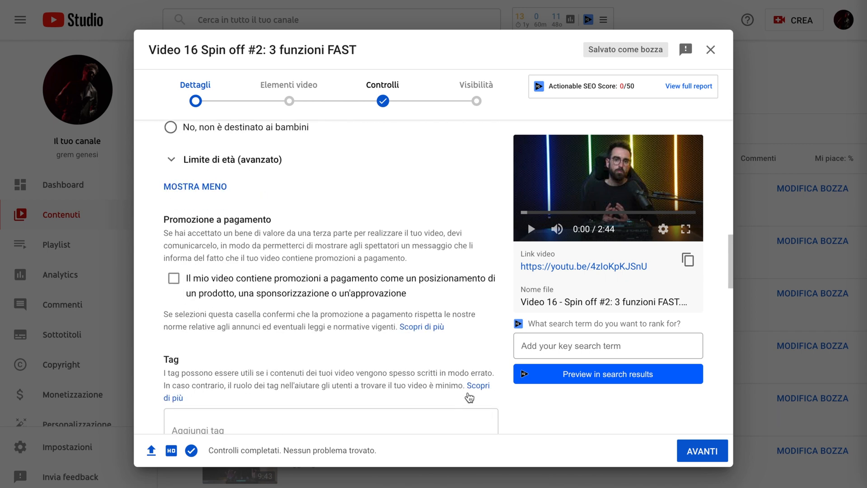
scroll(469, 397, down, 4)
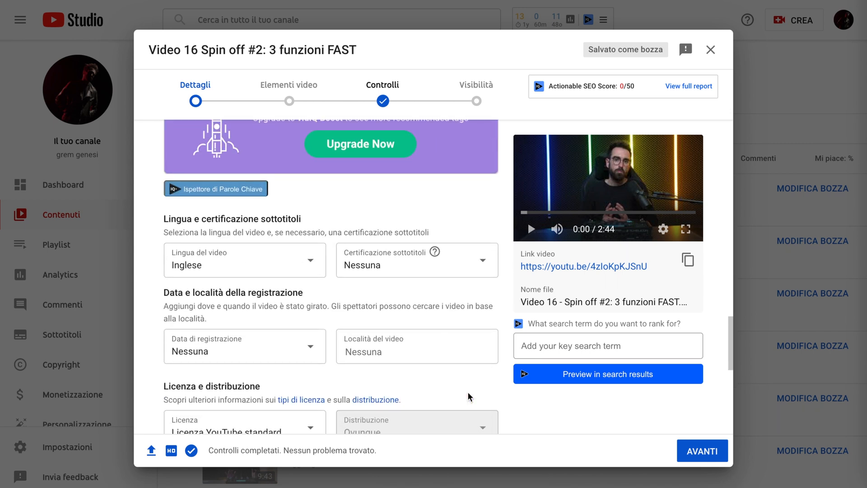
scroll(469, 397, down, 3)
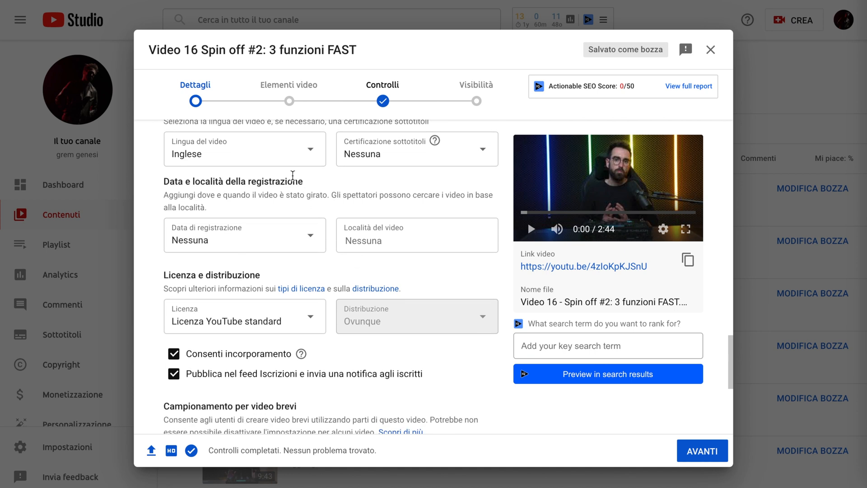
scroll(293, 177, up, 1)
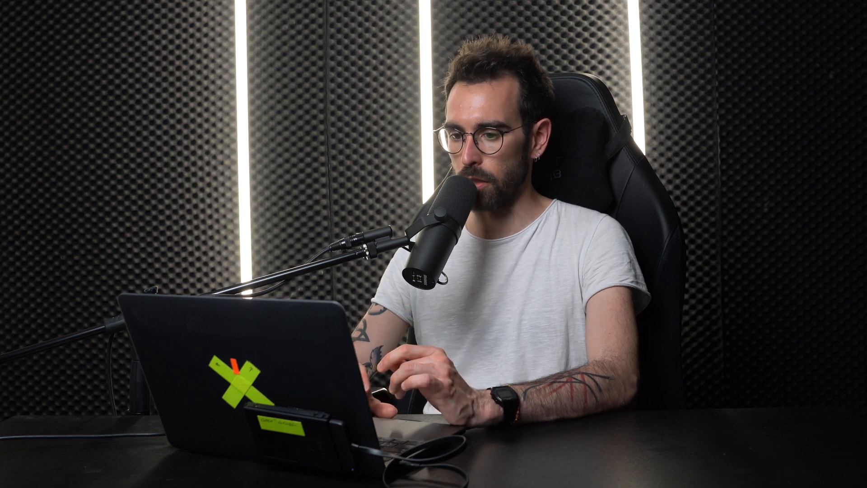
click(297, 189)
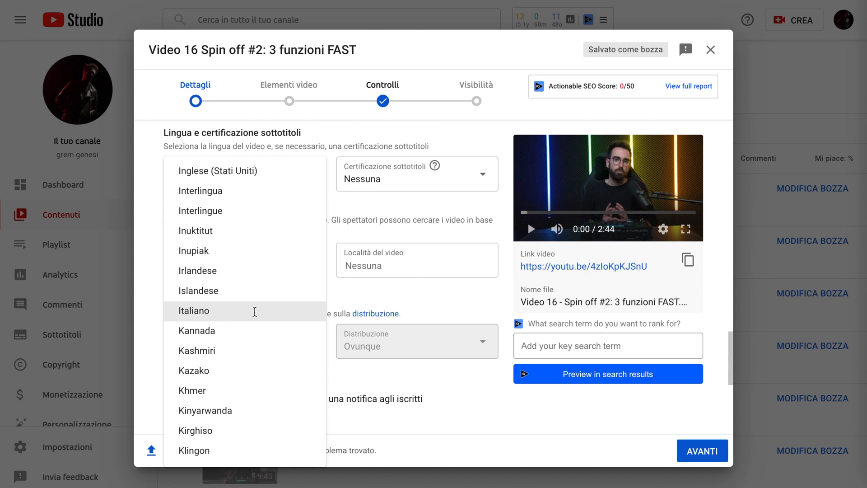
click(255, 311)
scroll(477, 387, down, 5)
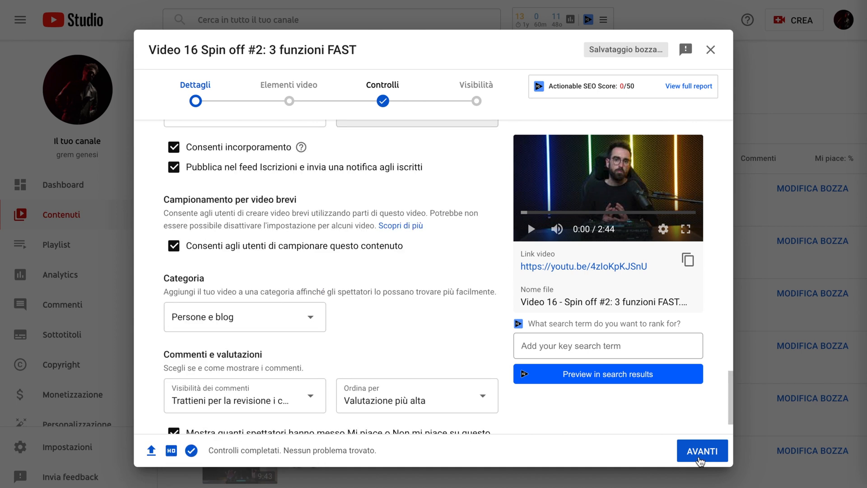
Step: Declare the video as not made for kids and continue to the video elements stage
click(701, 452)
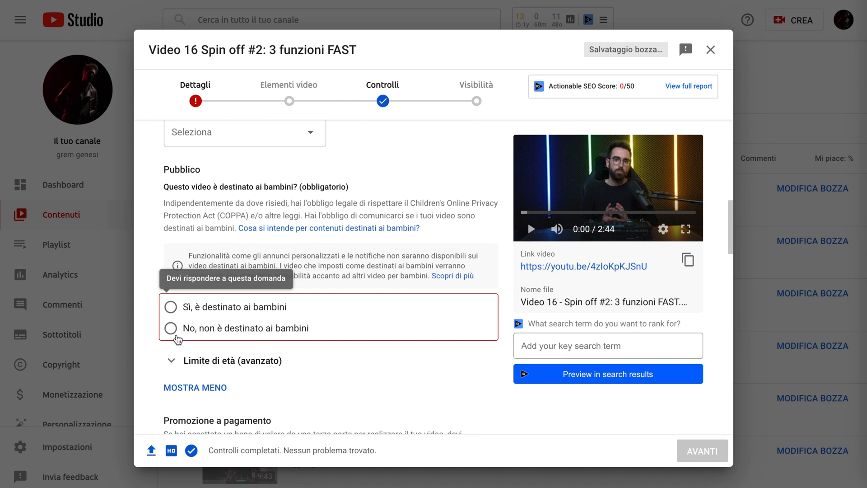
click(175, 333)
click(695, 456)
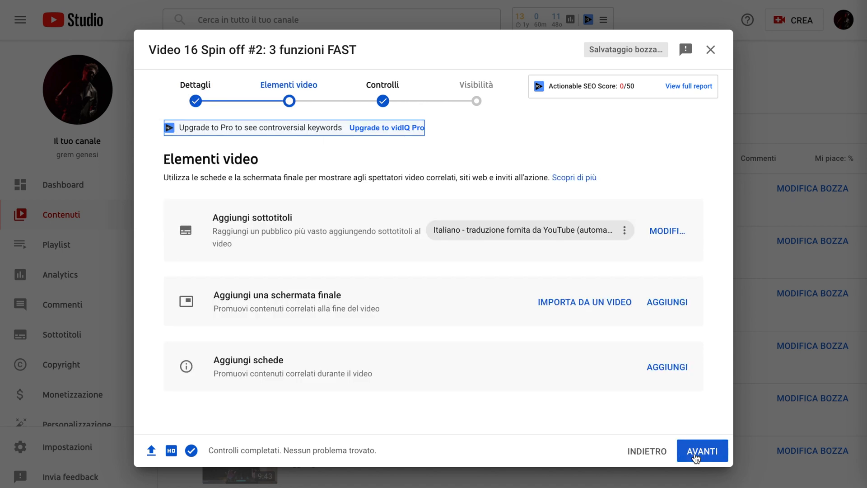
Step: Set the video's visibility to "Non in elenco", save it, and dismiss the sharing dialog
click(695, 456)
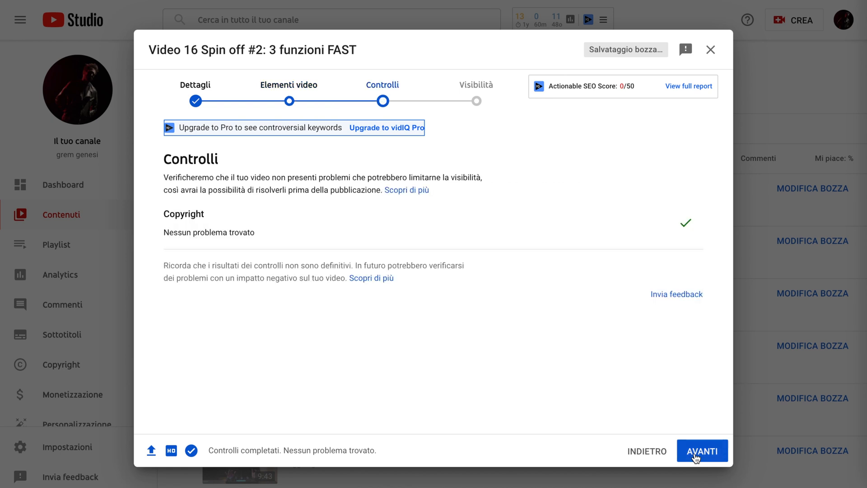
click(696, 456)
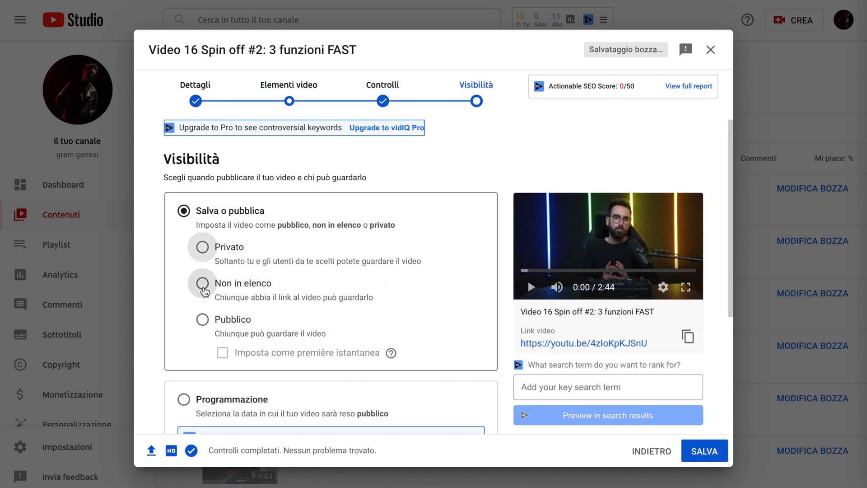
click(202, 284)
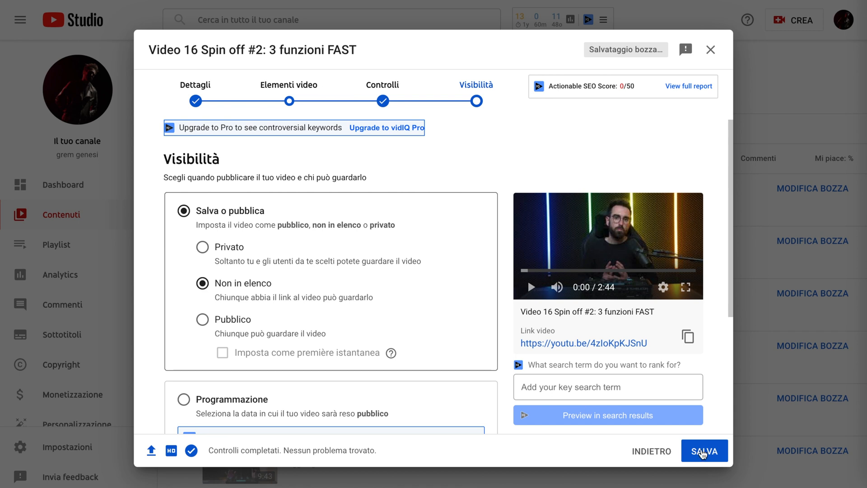
click(702, 452)
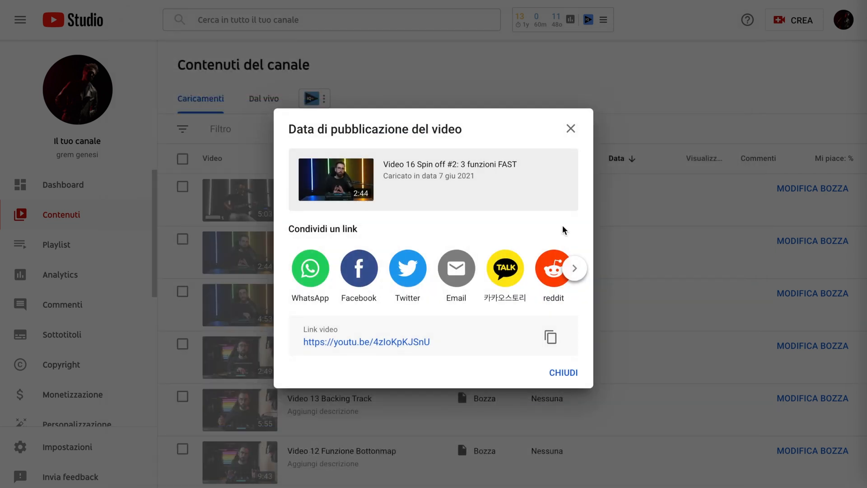
click(570, 129)
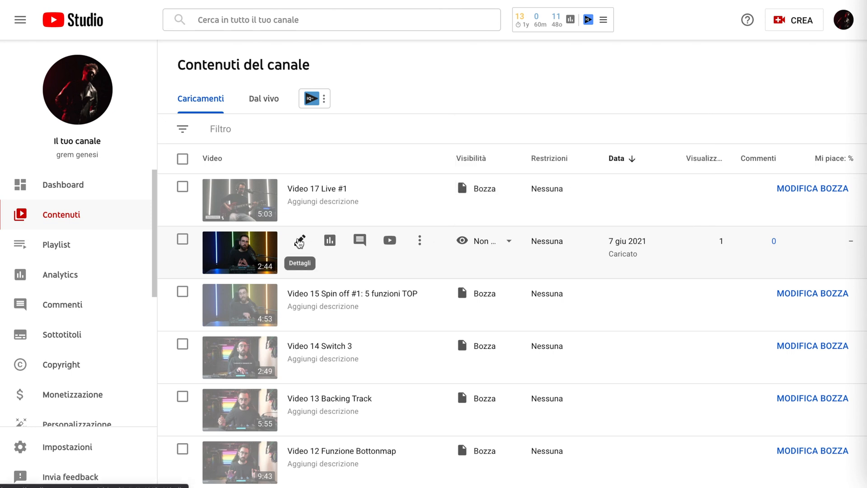
Step: Duplicate the automatic Italian subtitles of Video 16 as an editable version and publish it
click(299, 241)
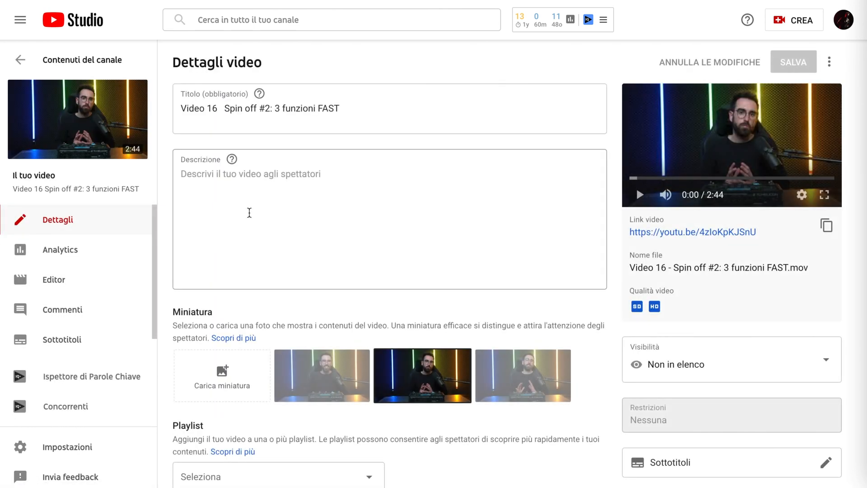
click(80, 350)
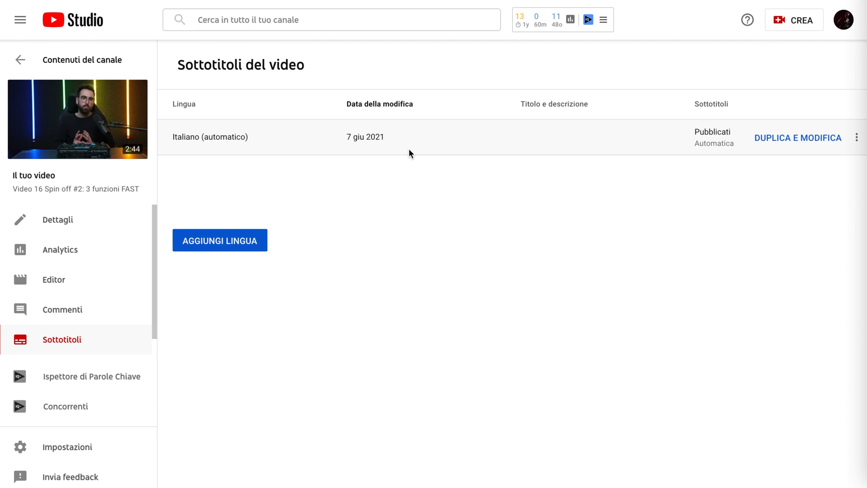
click(823, 139)
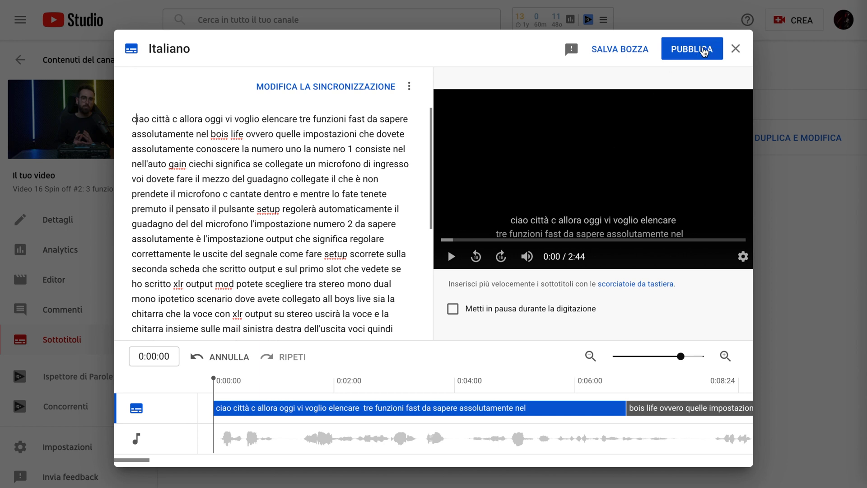
click(702, 50)
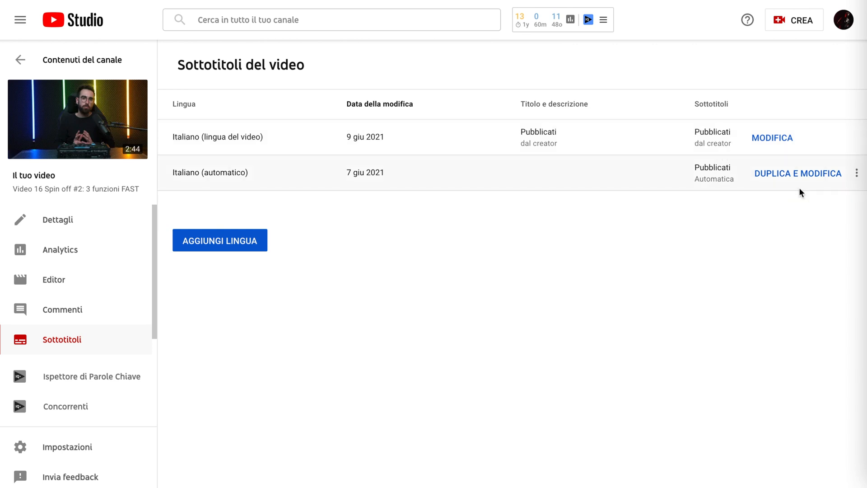
Step: Delete the "Italiano (automatico)" subtitles from the video
click(855, 178)
click(783, 217)
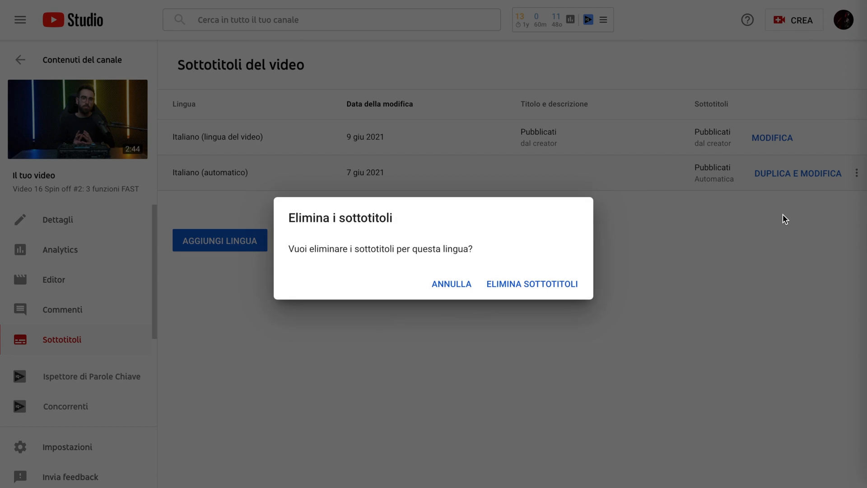
click(555, 285)
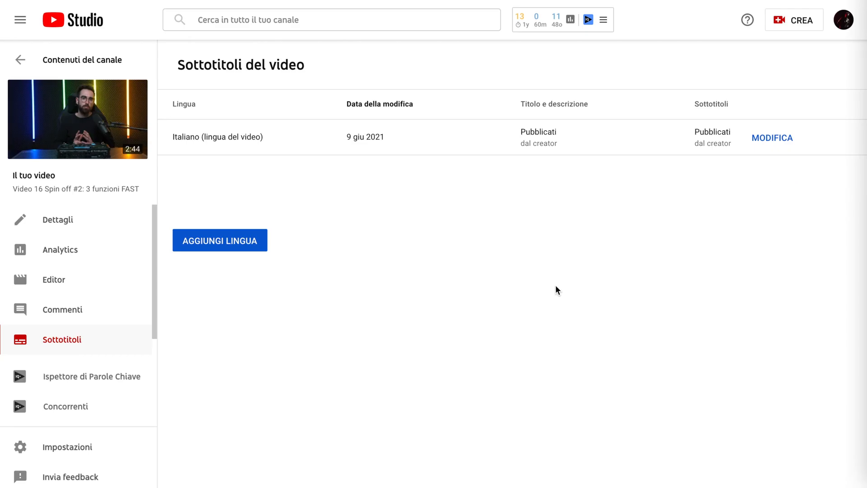
Step: Open the remaining Italian subtitles for editing and capitalize the first caption's opening word to "Ciao"
click(769, 138)
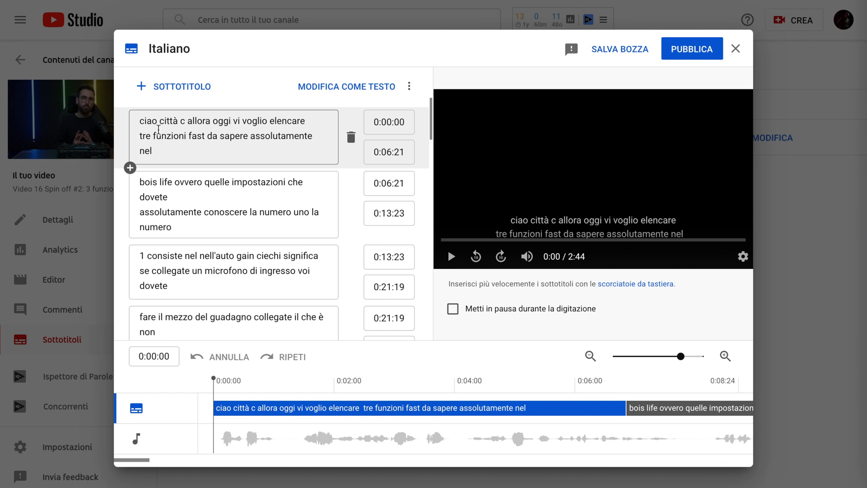
click(141, 121)
key(Delete)
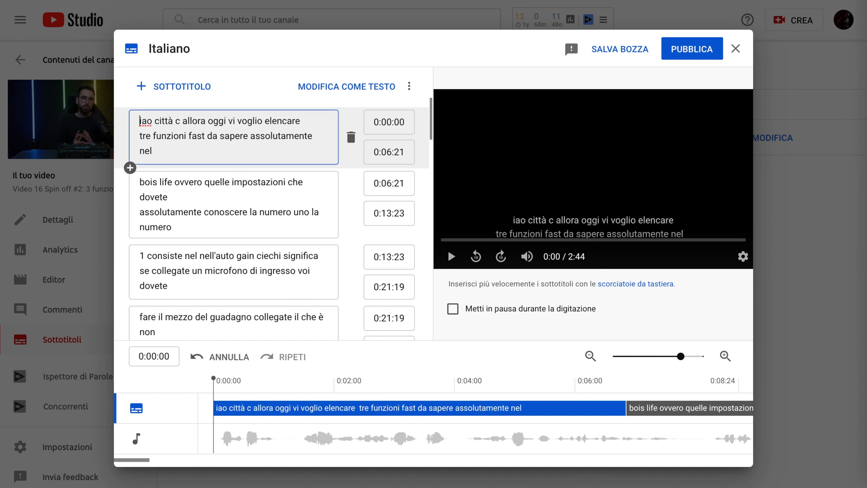
text(C)
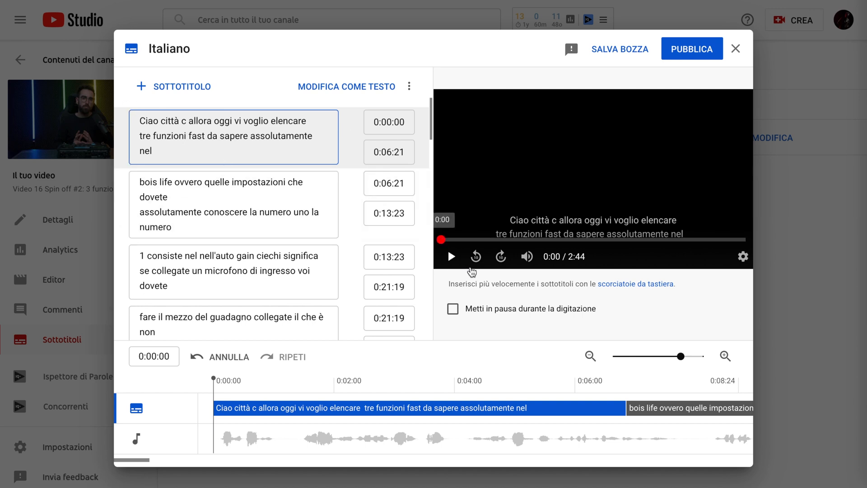
Step: Listen to the start of the video and correct "città" in the first caption to "Cittacci"
click(451, 263)
click(450, 261)
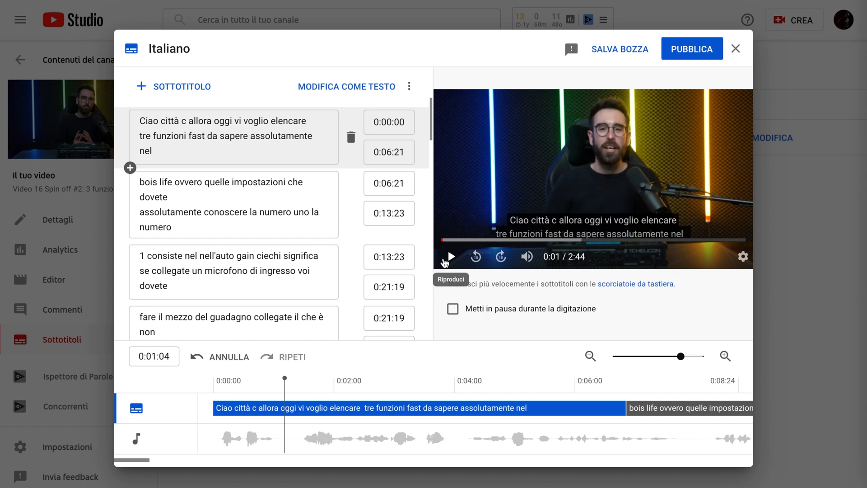
click(162, 121)
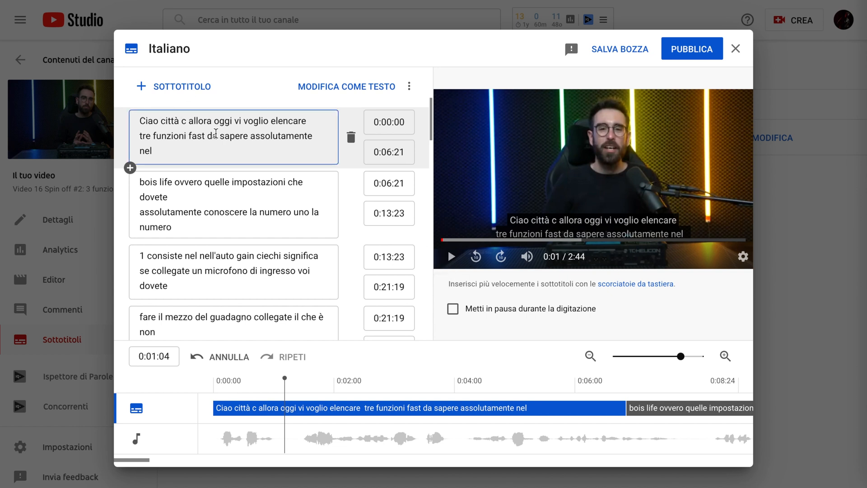
key(BackSpace)
text(C)
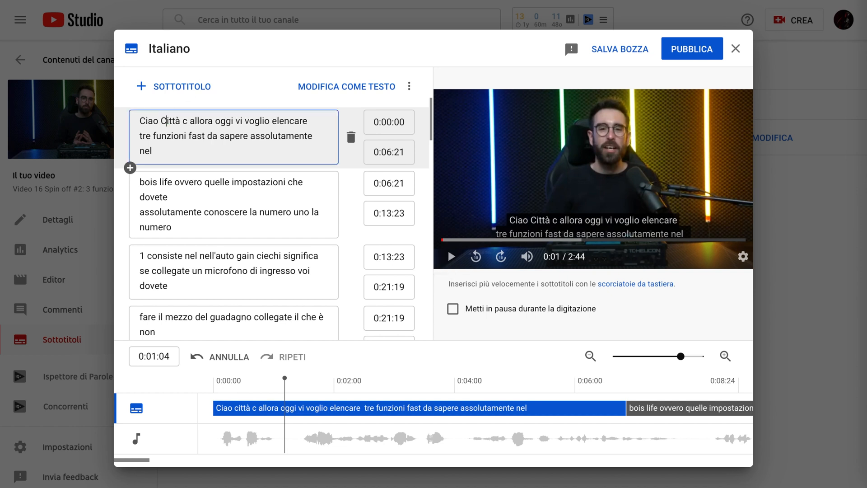
key(Right)
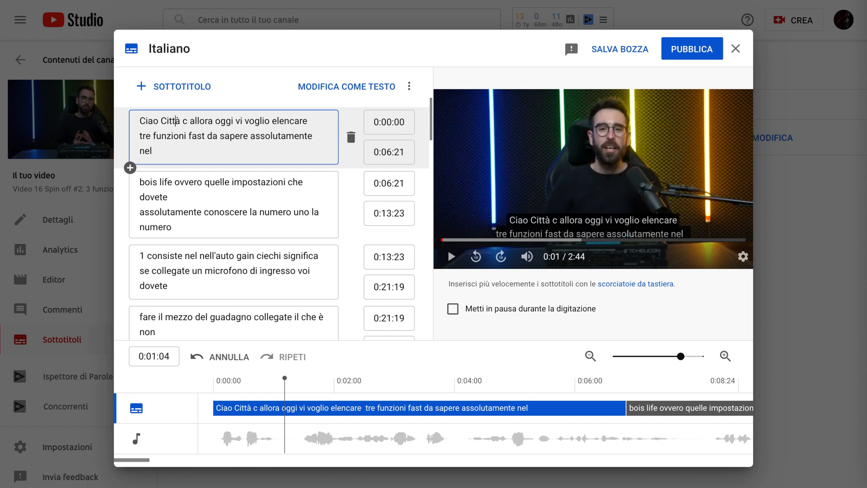
text(cci)
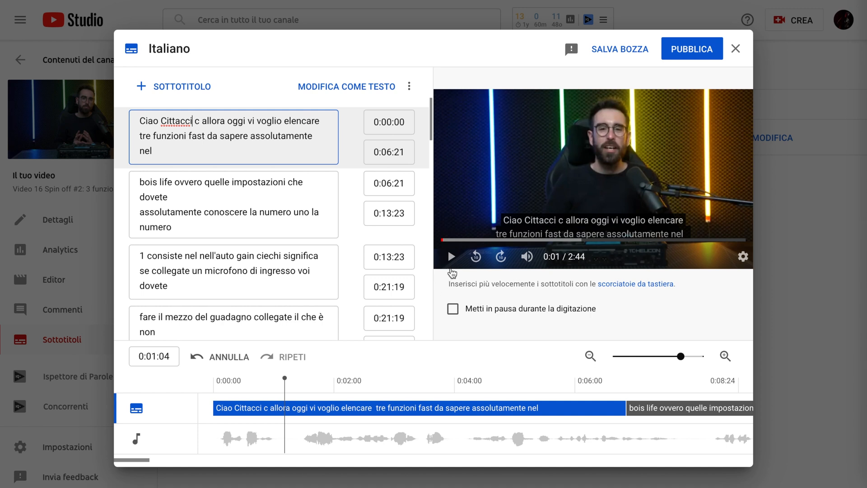
Step: Listen to the first caption and the start of the second, and zoom the subtitle timeline out to show more captions
click(451, 258)
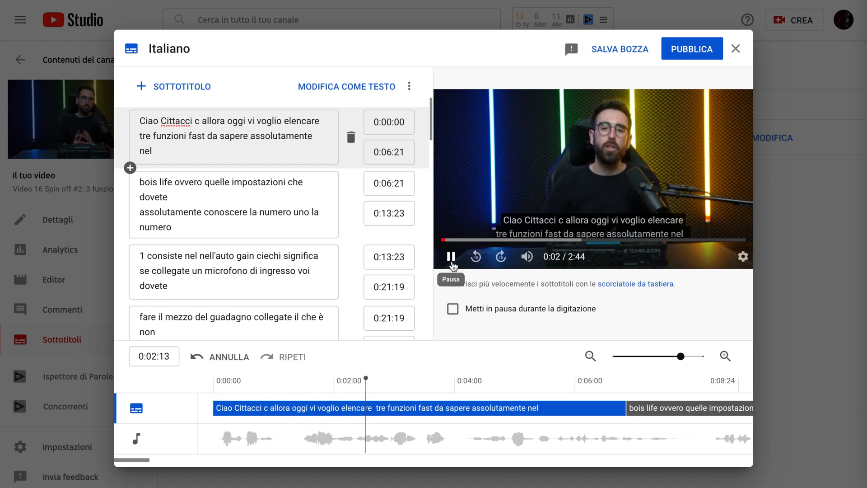
click(451, 258)
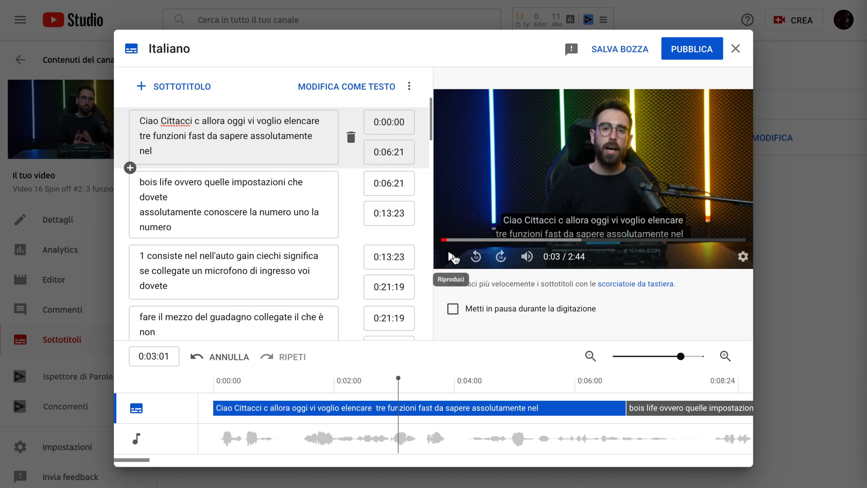
click(451, 257)
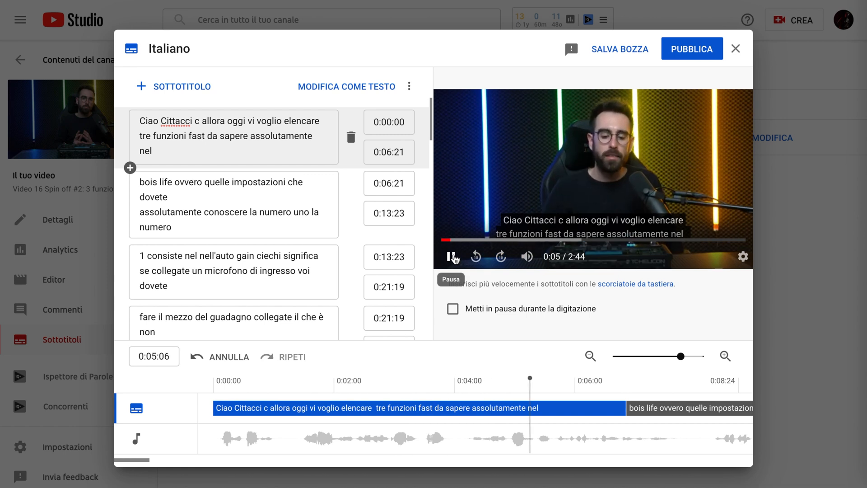
click(452, 257)
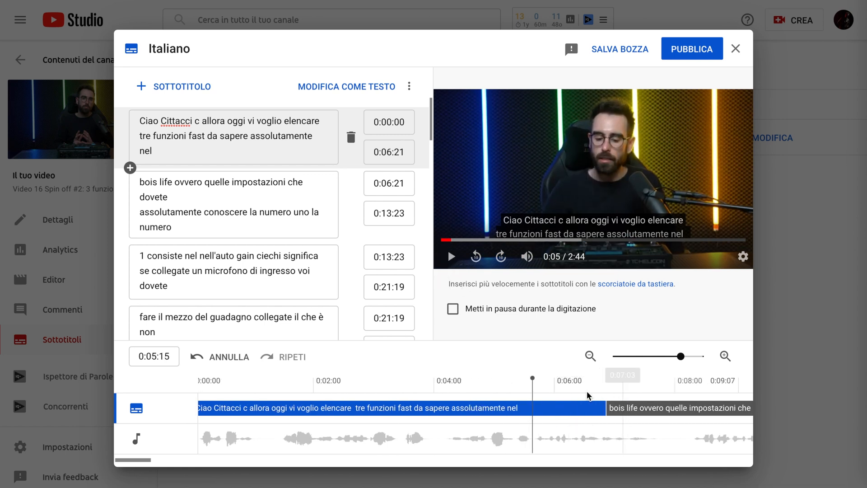
click(660, 357)
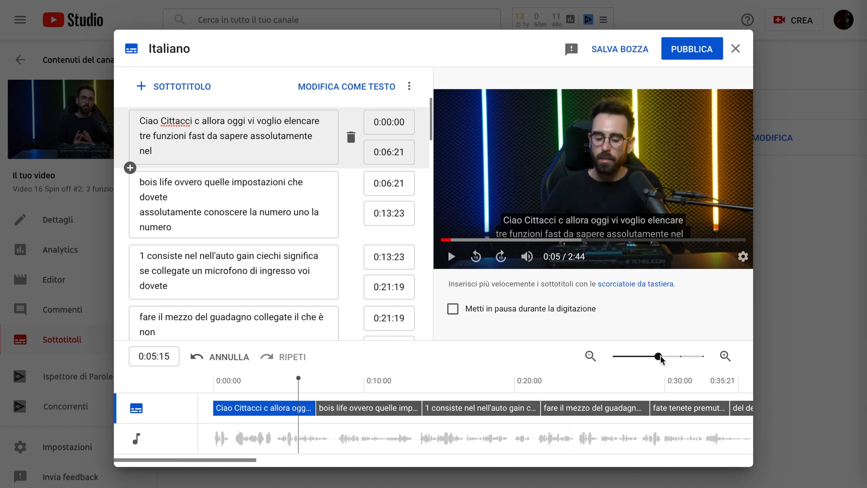
click(645, 357)
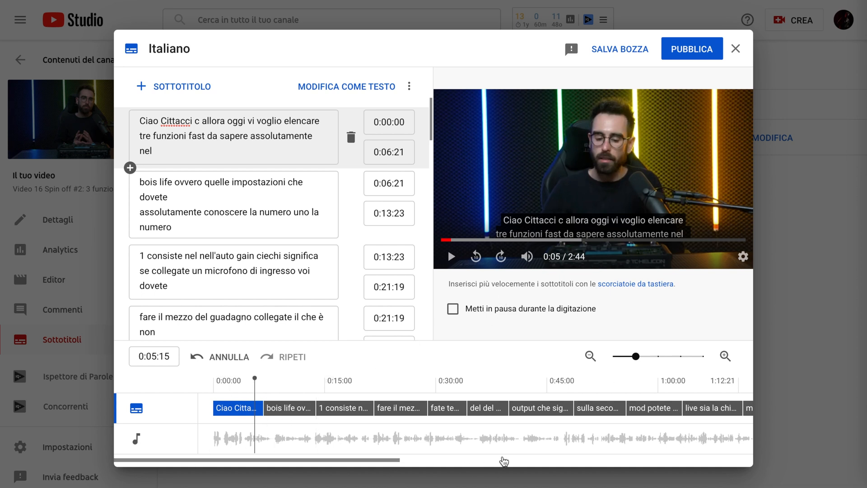
click(451, 260)
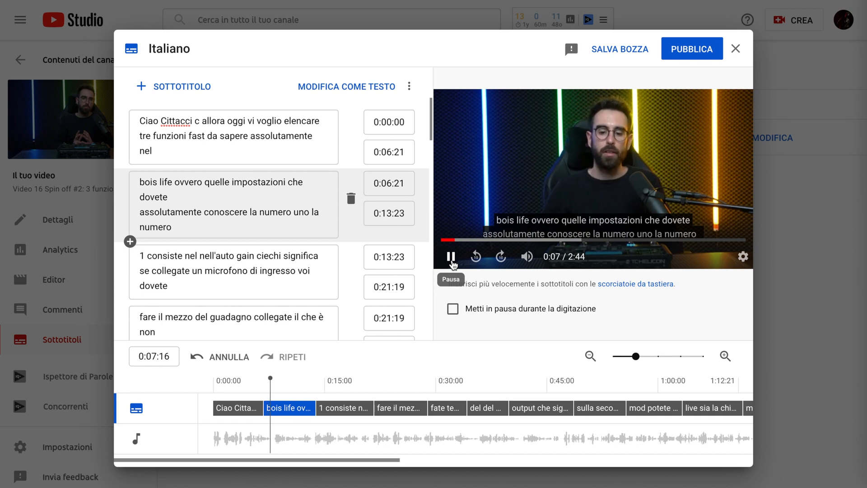
click(451, 260)
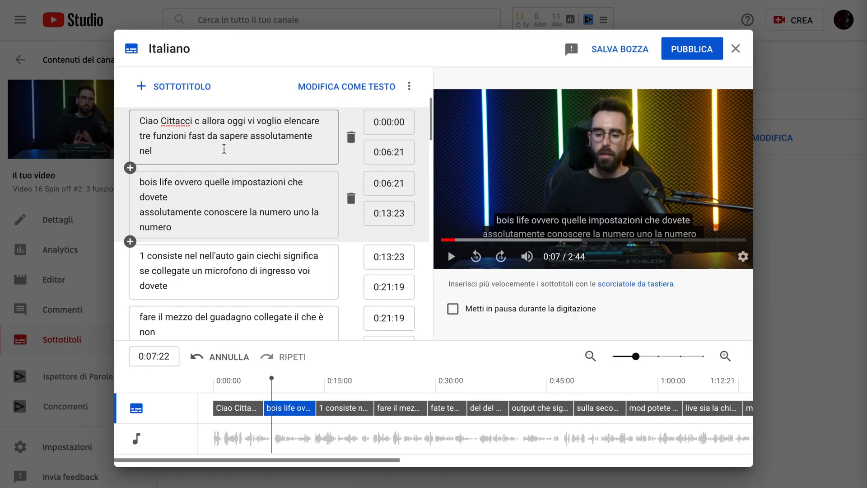
Step: Replay the first caption and replace the stray "c" after "Cittacci" with a comma
click(224, 149)
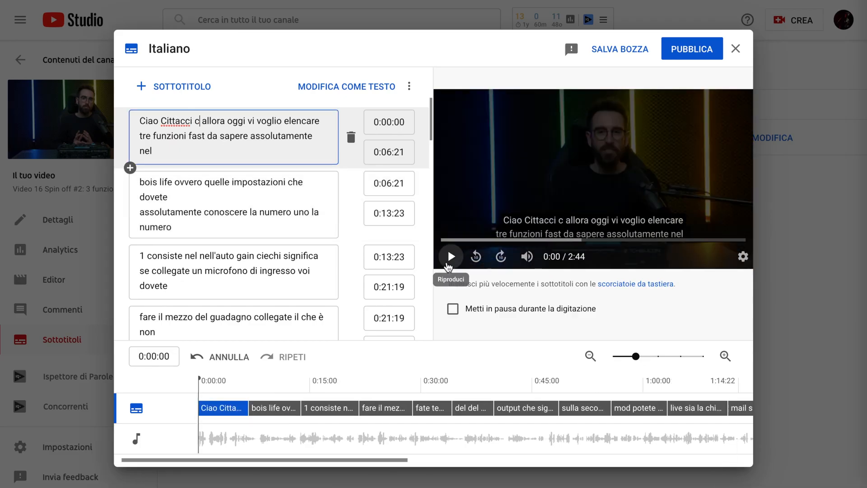
click(452, 262)
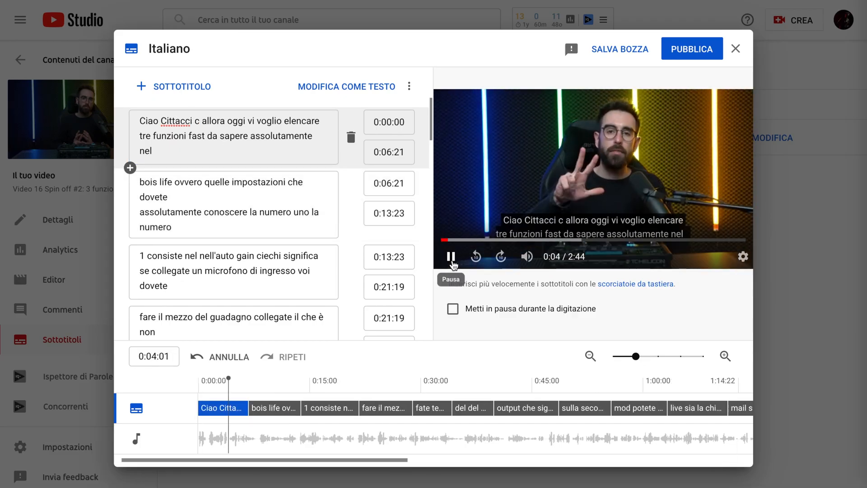
click(453, 264)
click(199, 121)
key(BackSpace)
key(BackSpace)
text(,)
Step: Listen further and replace "bois life" at the start of the second caption with "Voicelive,"
click(457, 258)
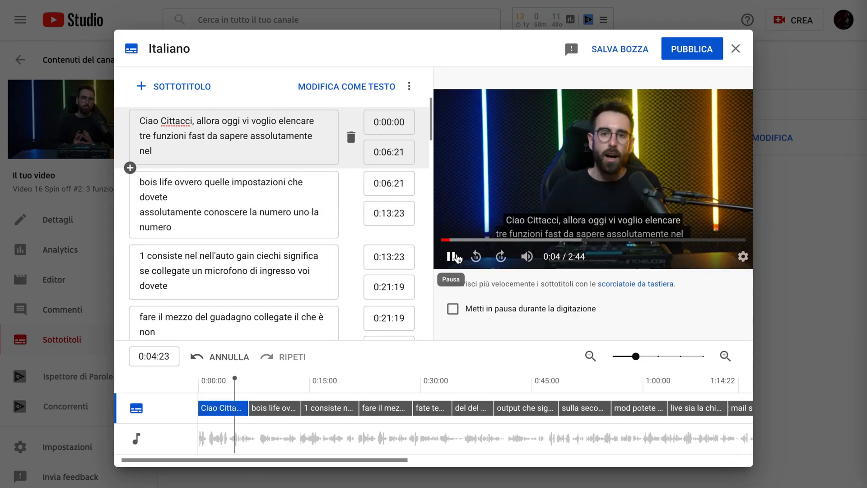
click(452, 257)
drag(139, 182, 177, 182)
text(Voicelig)
key(BackSpace)
text(ve,)
Step: Listen to the second caption, add commas after "conoscere" and "numero uno", and end its text with "numero uno"
click(451, 257)
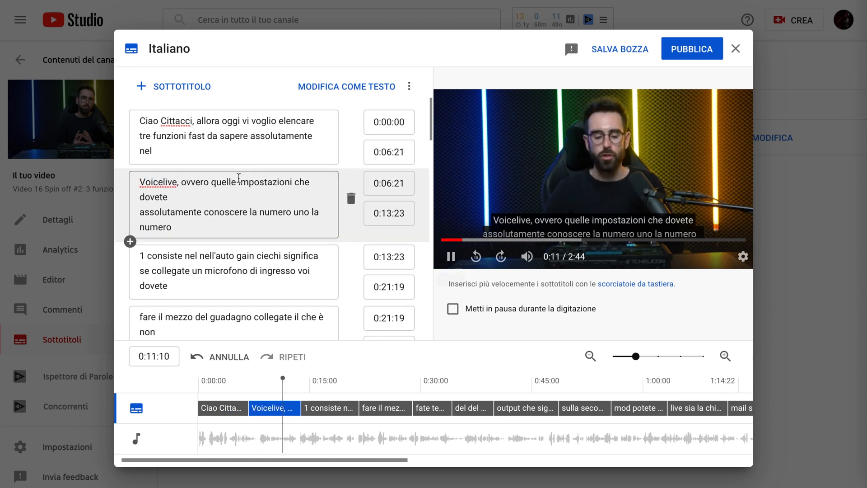
click(247, 212)
text(,)
click(310, 213)
text(,)
click(246, 242)
click(172, 227)
text(uno)
Step: Correct the third caption's opening line to "consiste nel nell'auto gain, cioè che significa,"
click(146, 256)
key(BackSpace)
key(BackSpace)
click(247, 256)
text(,)
click(277, 255)
key(BackSpace)
key(BackSpace)
key(BackSpace)
key(BackSpace)
key(BackSpace)
text(oè che)
click(332, 250)
text(,)
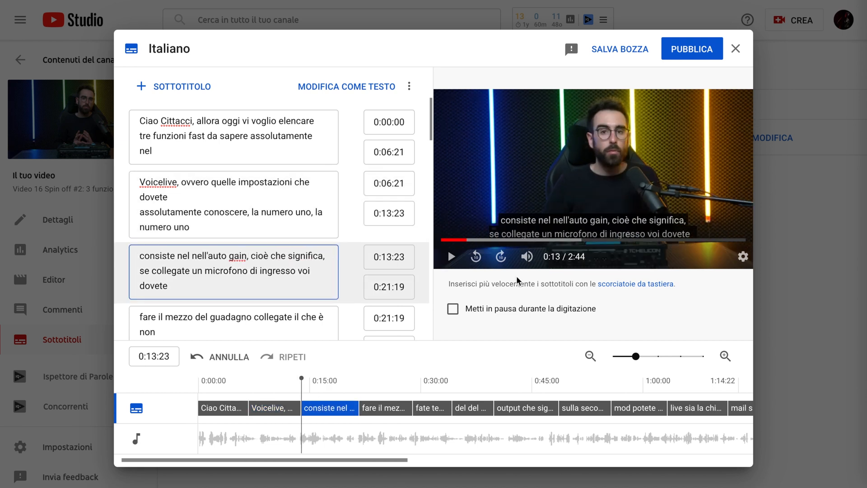
Step: Listen into the fourth caption, replace "mezzo" with "match" and add a comma after "guadagno"
click(451, 257)
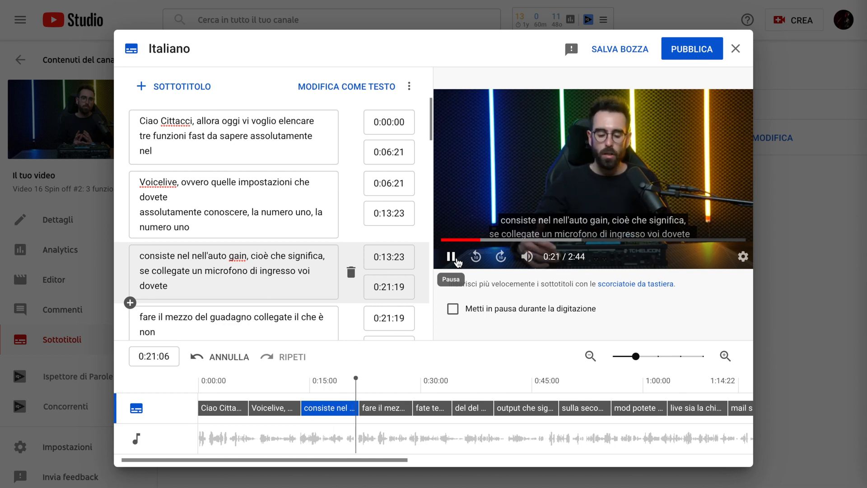
click(452, 256)
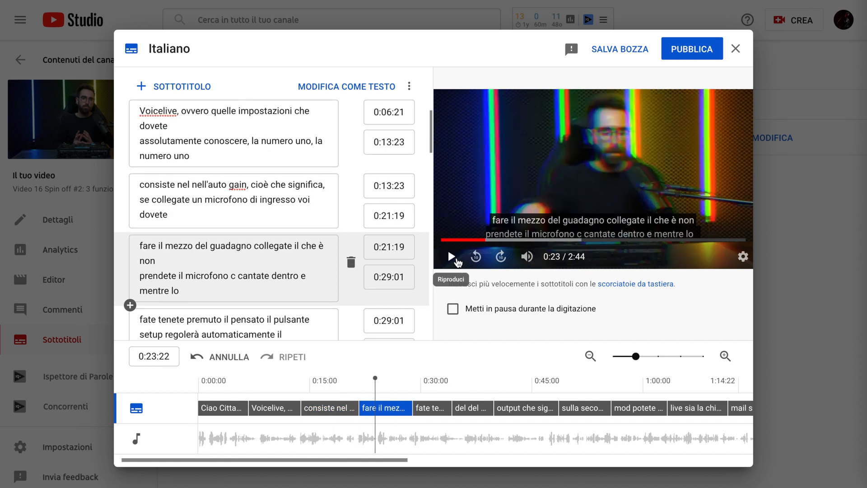
click(190, 247)
key(BackSpace)
key(BackSpace)
key(BackSpace)
key(BackSpace)
key(BackSpace)
text(match)
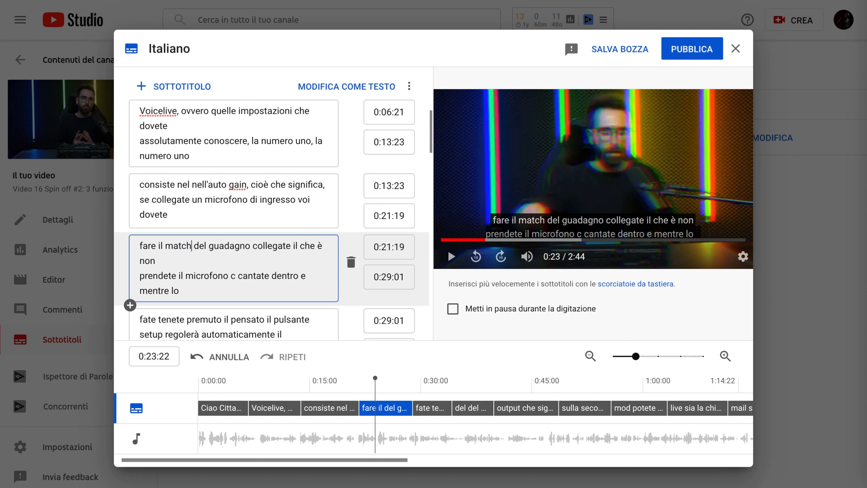
click(249, 246)
text(,)
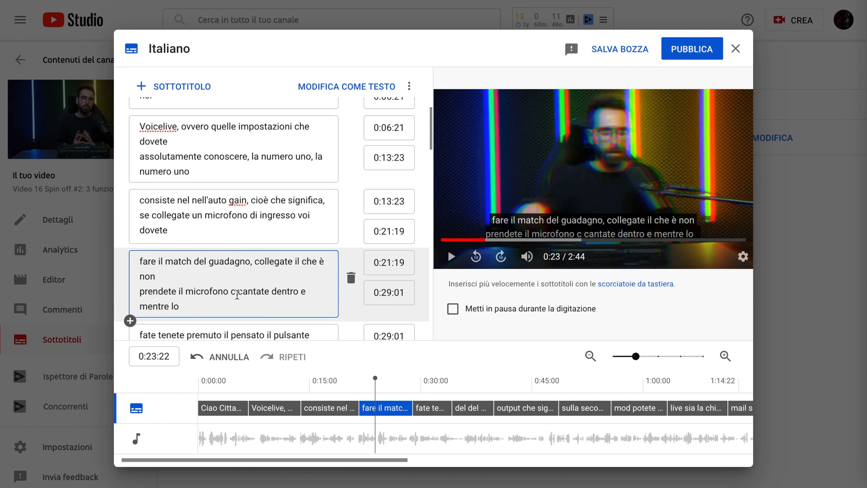
Step: Look through the remaining captions and publish the corrected Italian subtitles
scroll(237, 294, up, 2)
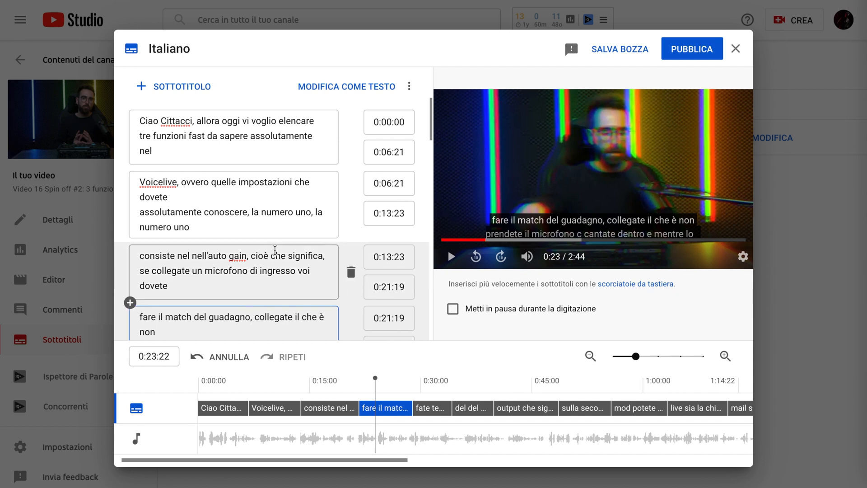
scroll(274, 250, down, 10)
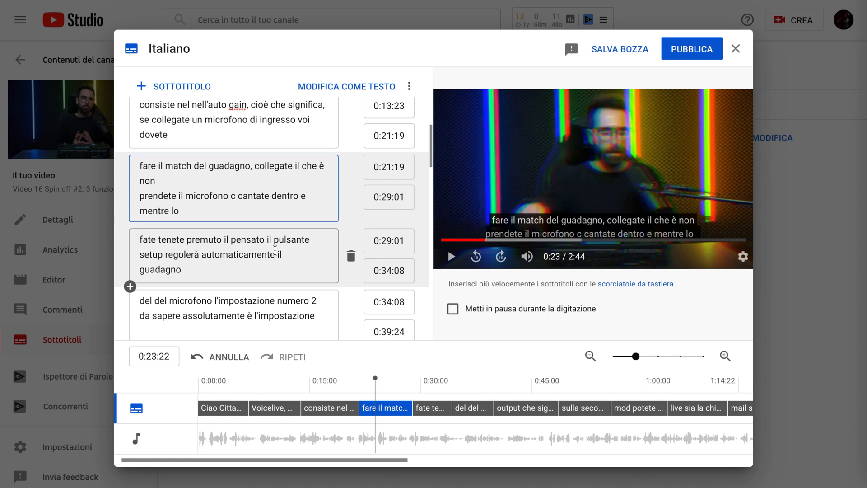
scroll(275, 250, down, 5)
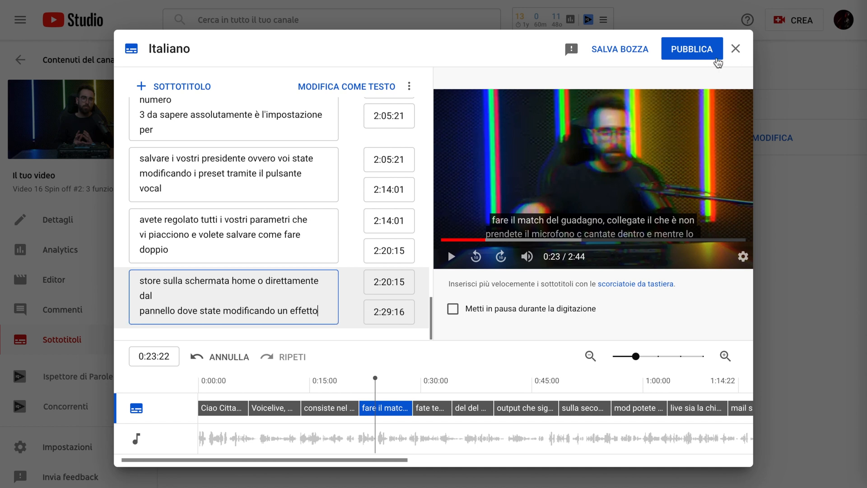
click(711, 60)
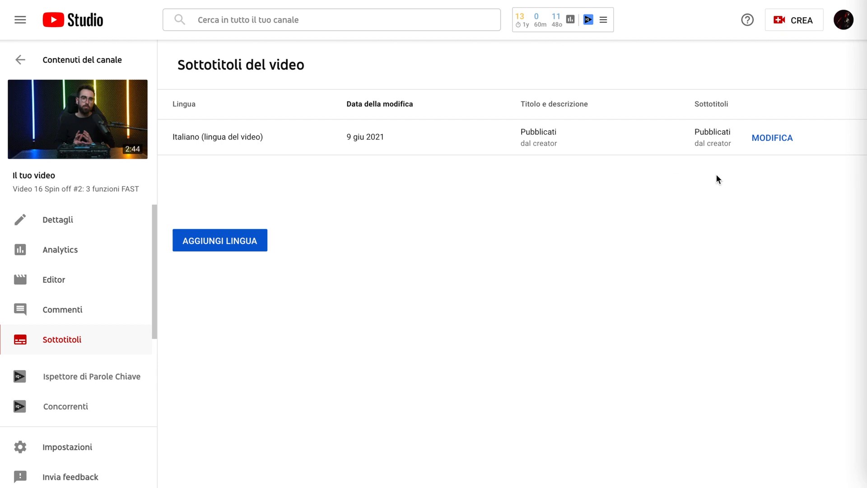
Step: Add Inglese as a subtitle language for the video
click(222, 243)
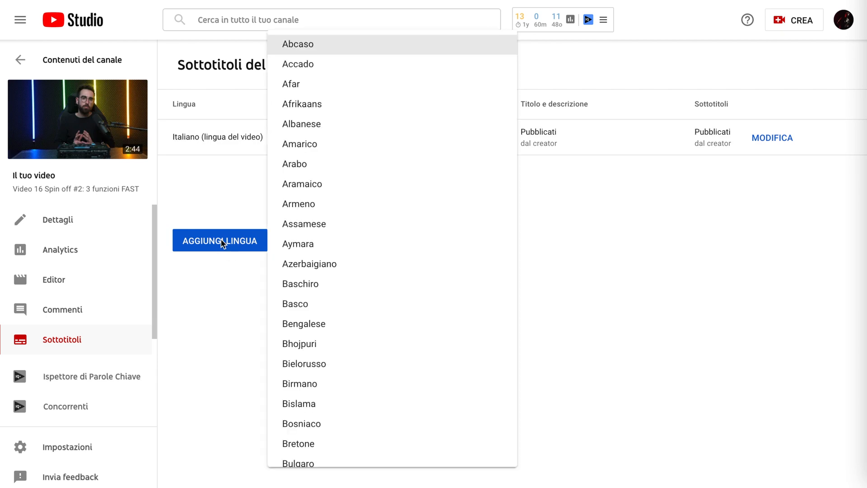
scroll(349, 293, down, 20)
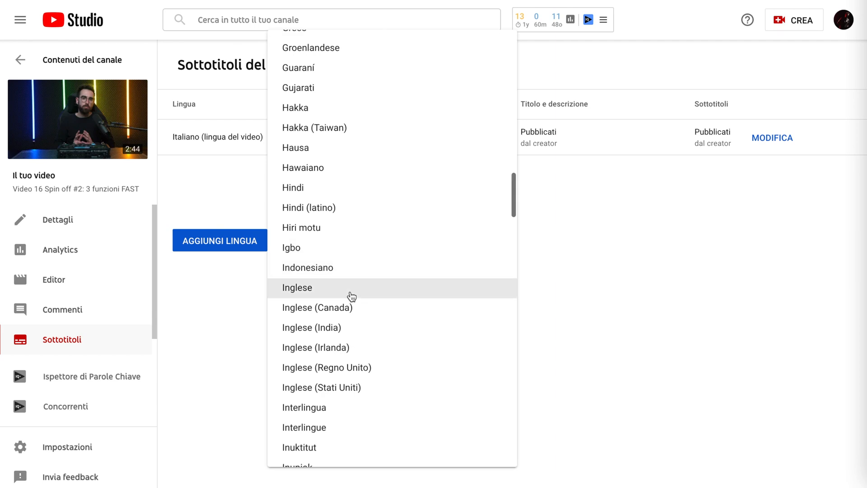
click(351, 293)
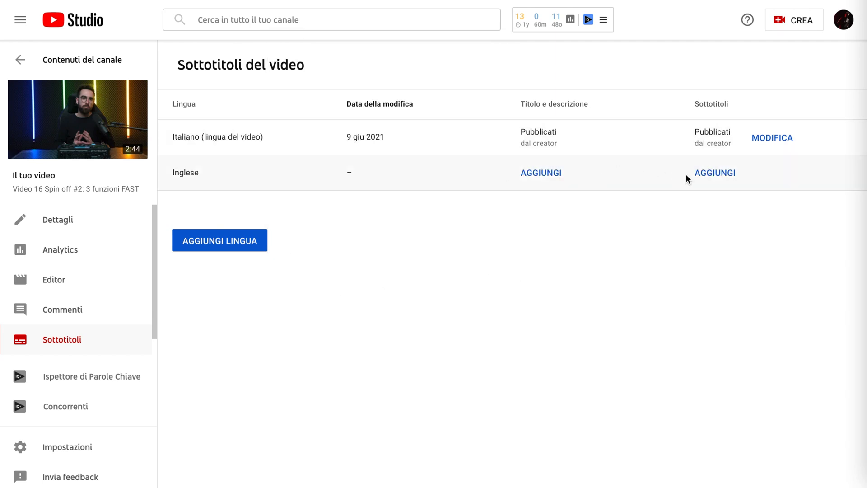
Step: Create the English subtitles by automatic translation, review the translated captions and publish them
click(722, 175)
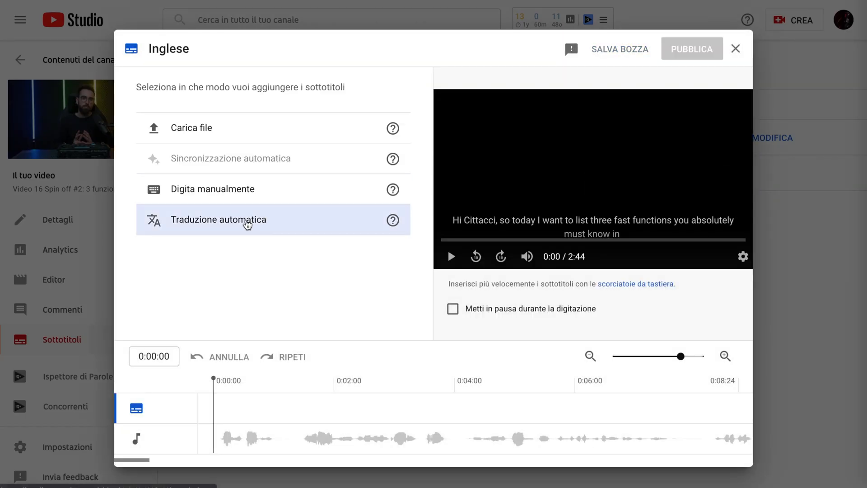
click(246, 222)
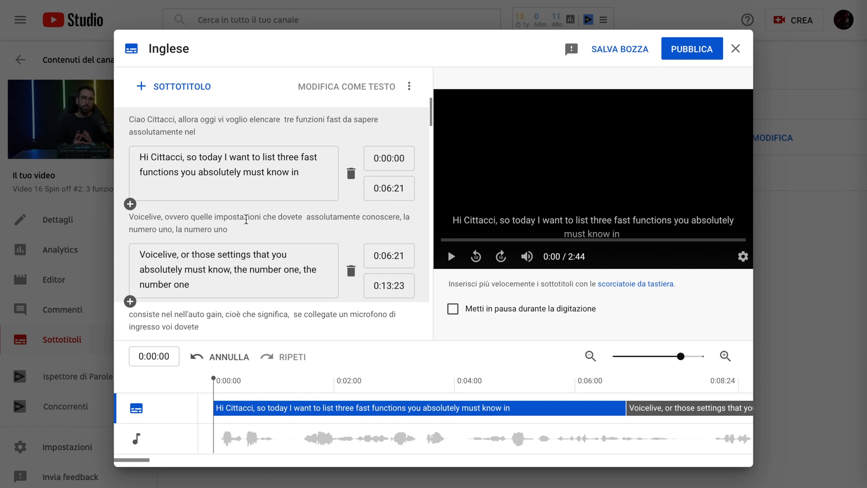
scroll(267, 236, down, 7)
scroll(267, 237, down, 2)
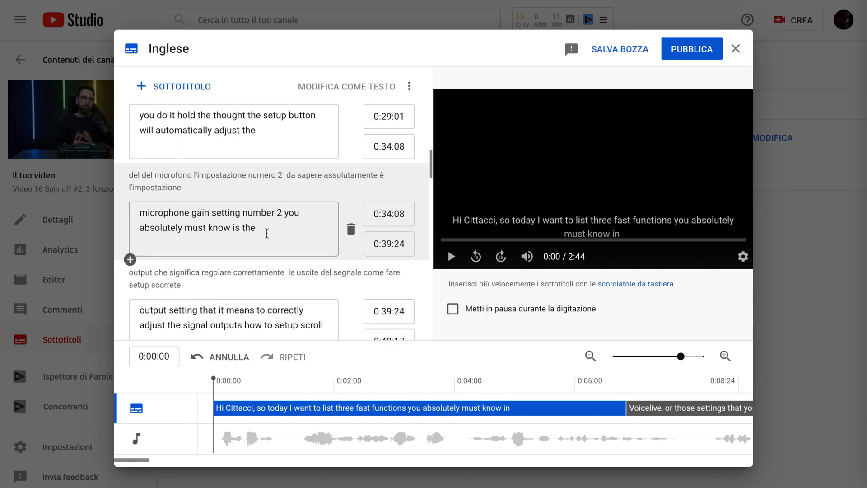
scroll(266, 235, up, 10)
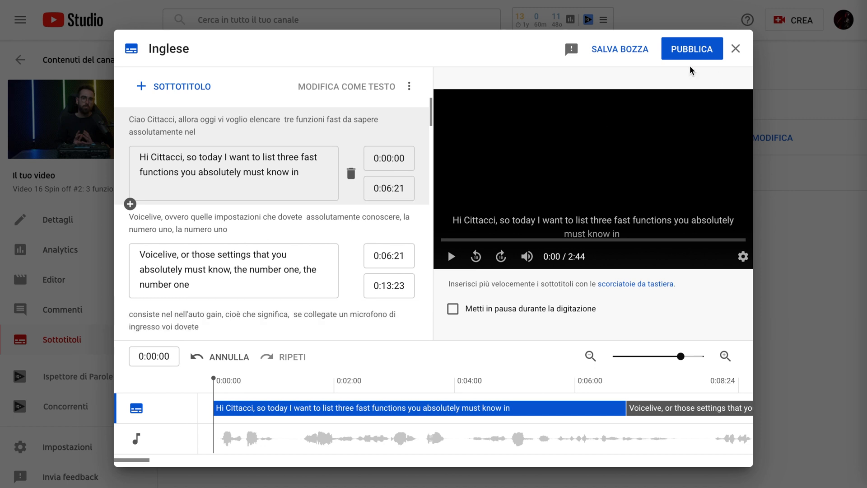
click(710, 51)
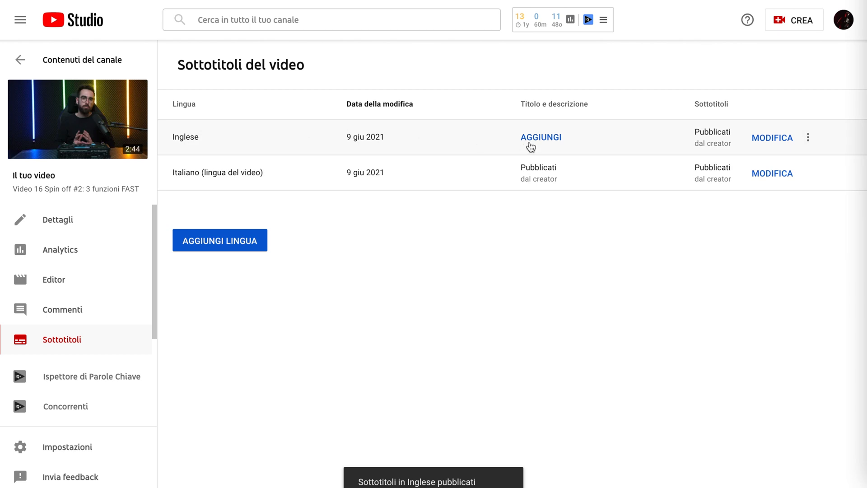
Step: Add Francese as another subtitle language for the video
click(202, 248)
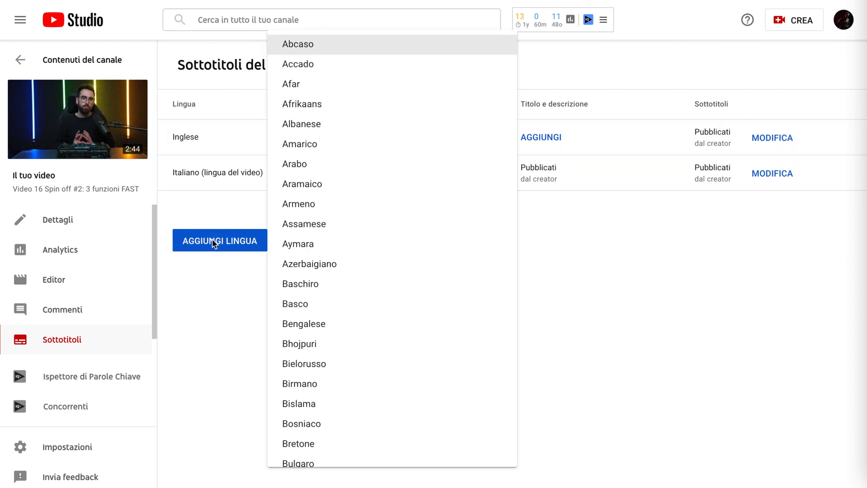
text(fr)
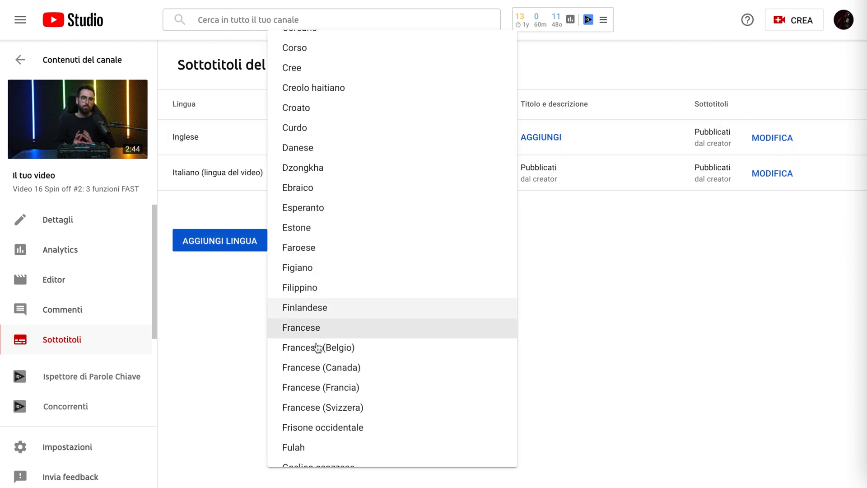
click(330, 329)
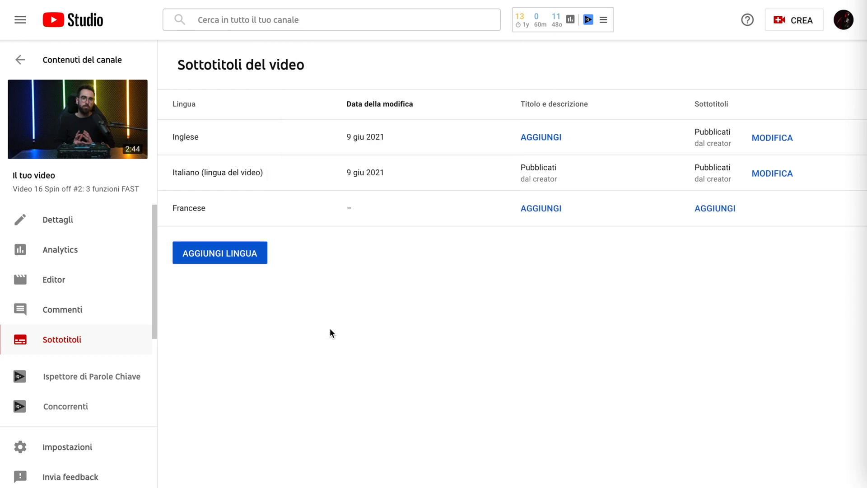
Step: Create the French subtitles by automatic translation and publish them
click(716, 208)
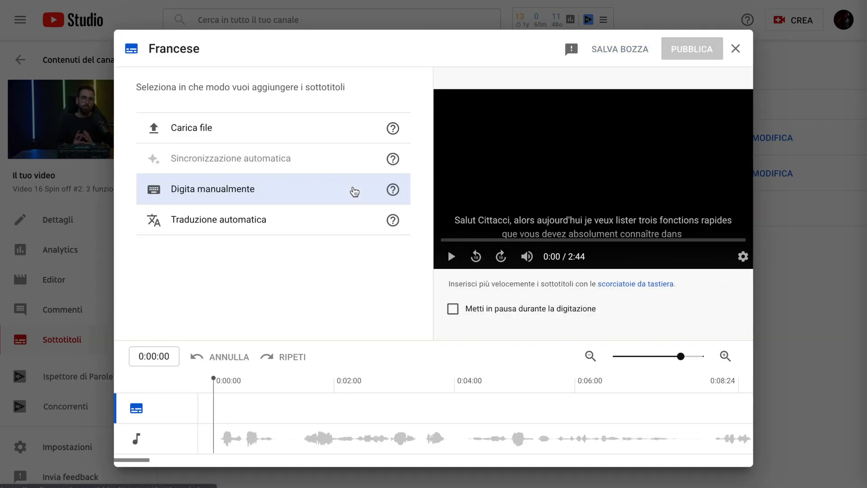
click(249, 220)
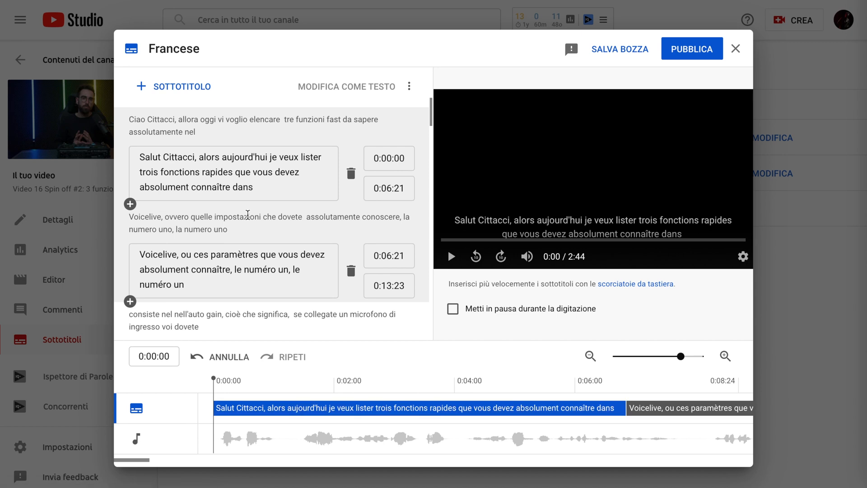
click(699, 53)
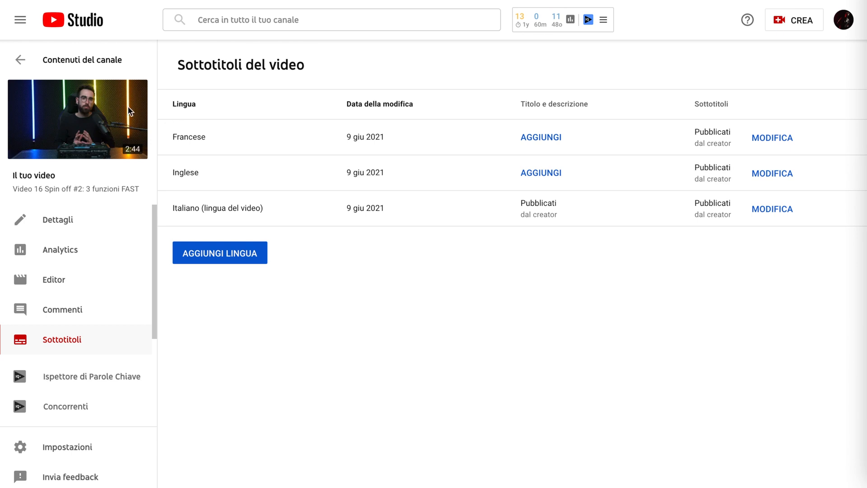
Step: Return to the channel's content list, open Video 16 Spin off #2 on YouTube and pause its playback
click(23, 64)
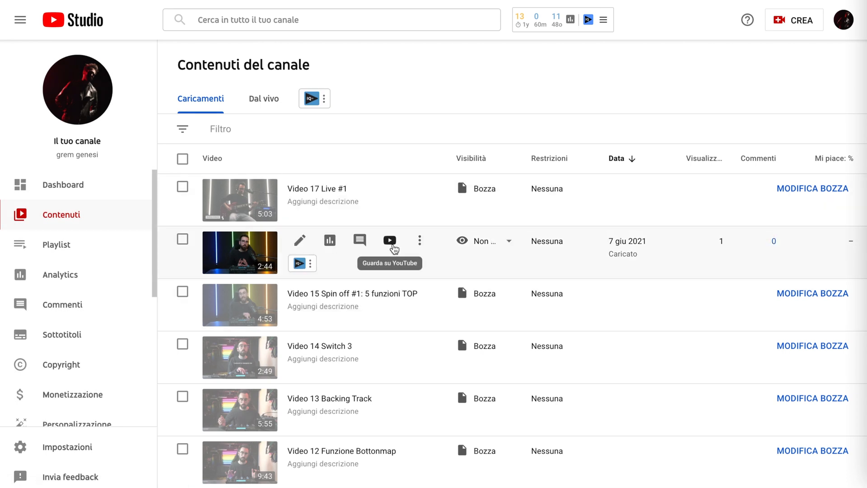
click(390, 241)
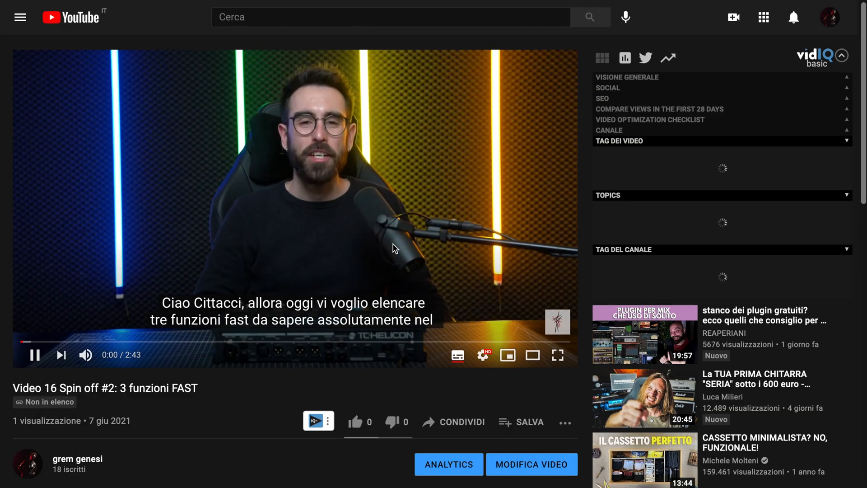
click(391, 247)
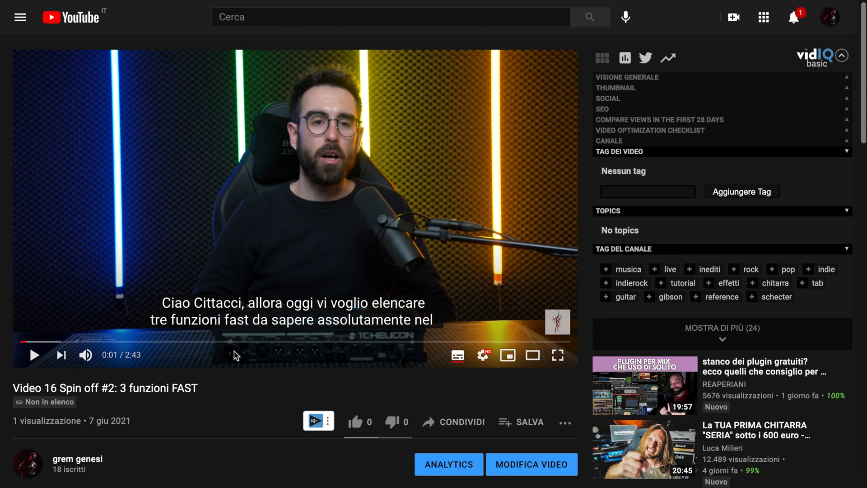
Step: Test the subtitle display by turning it off, resuming playback and turning it back on
click(457, 354)
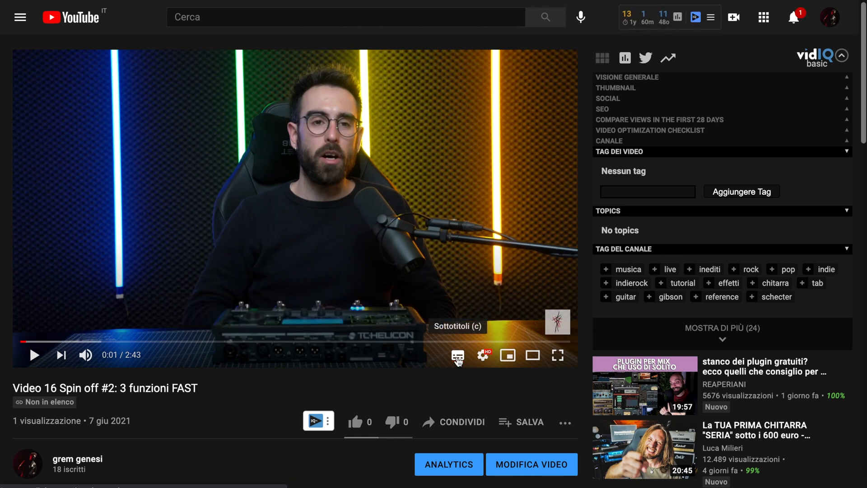
key(space)
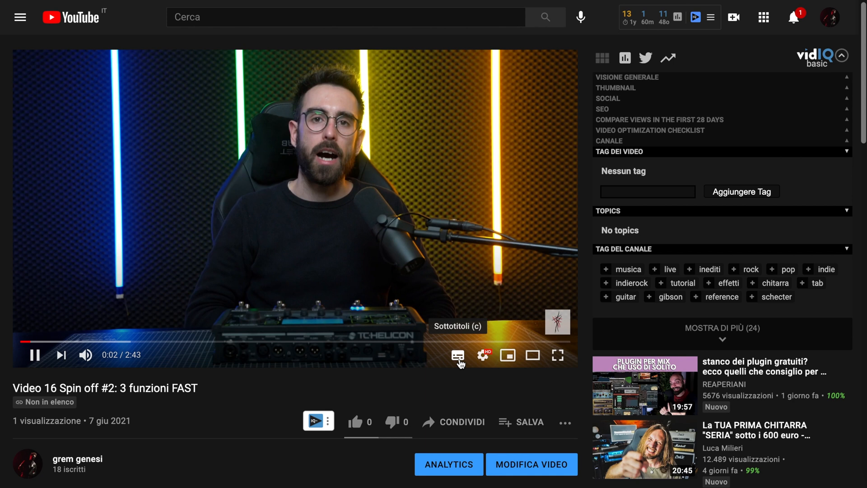
click(458, 360)
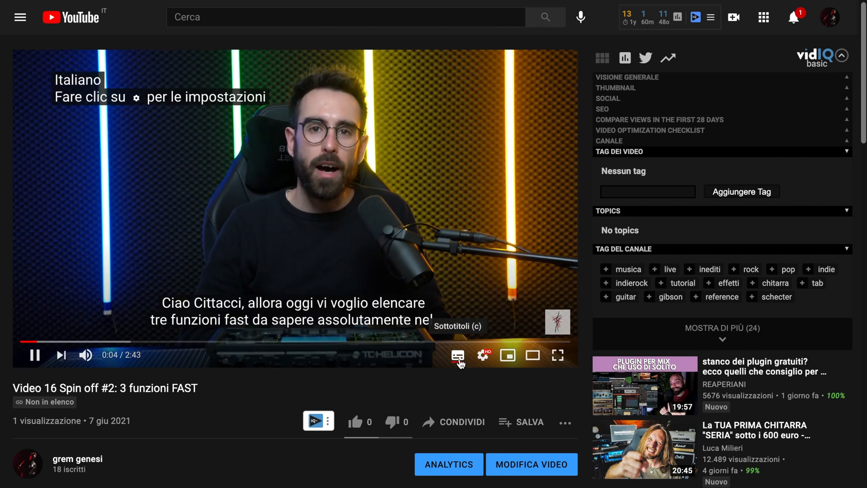
Step: Switch the subtitles in the video player to Inglese to preview the English translation
click(490, 360)
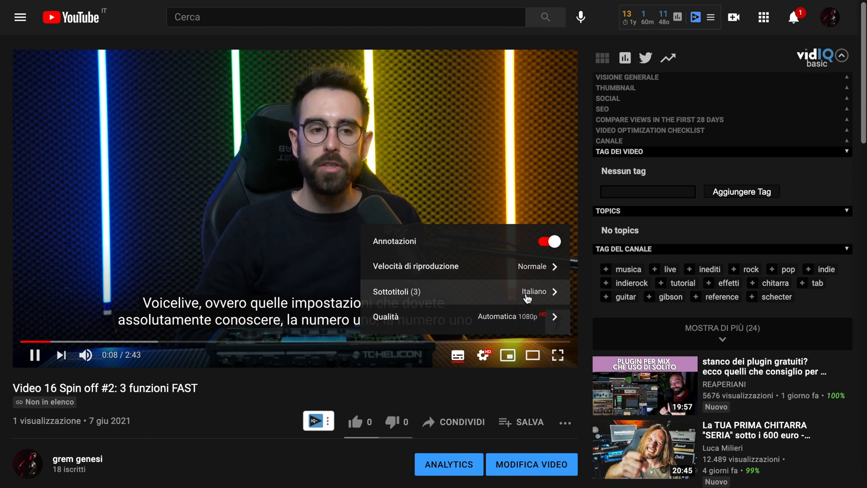
click(528, 292)
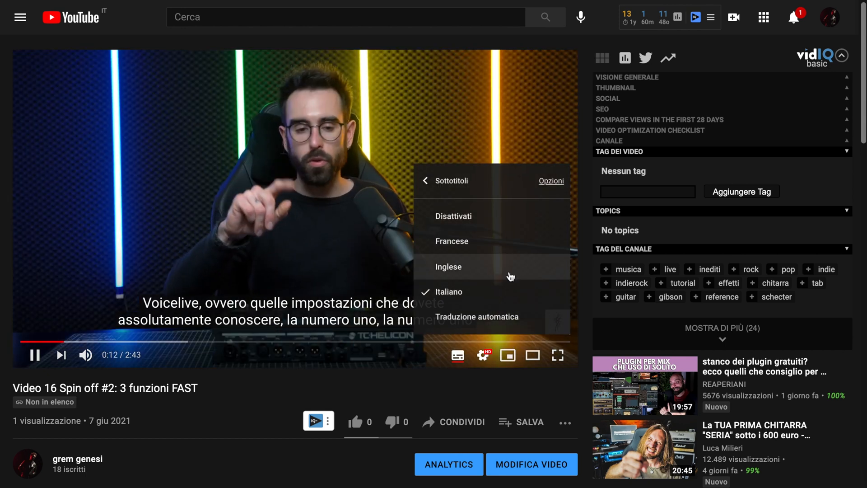
click(510, 268)
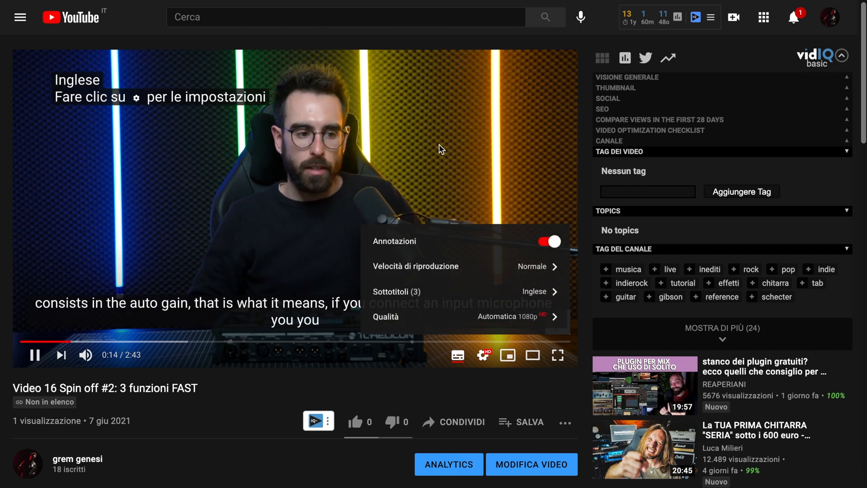
Step: Switch the player's subtitles to Francese to preview the French translation, and turn the subtitles off
click(445, 293)
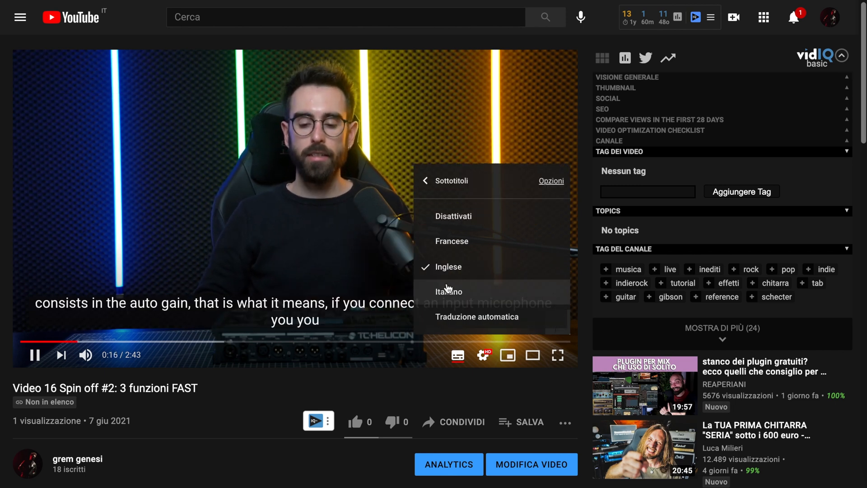
click(465, 248)
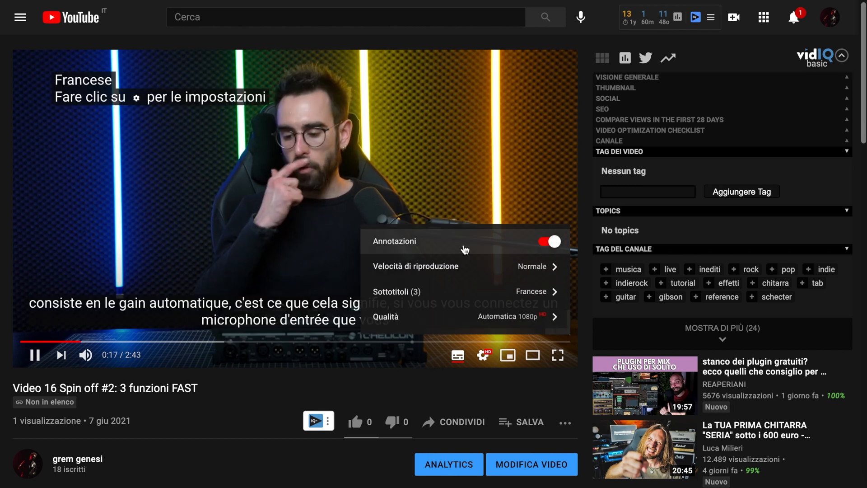
click(343, 215)
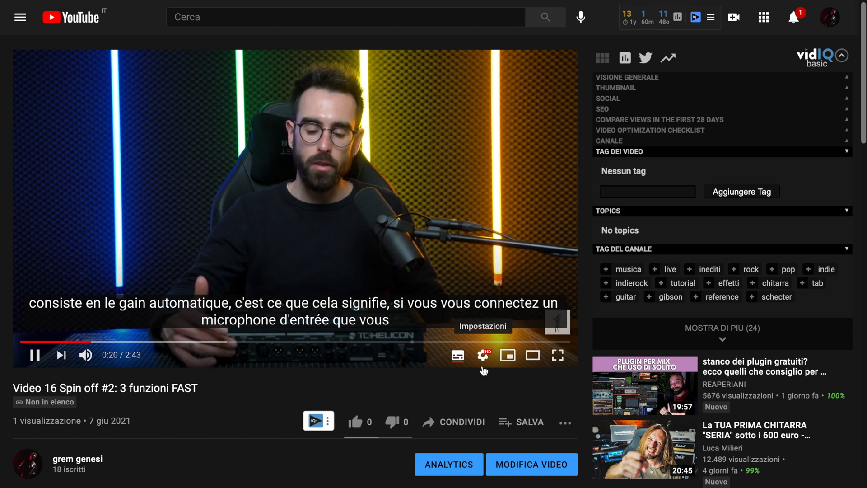
click(483, 355)
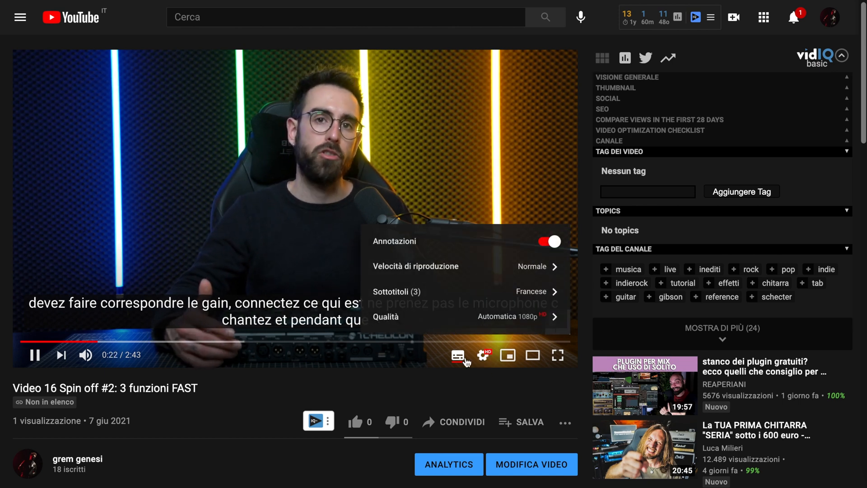
click(457, 354)
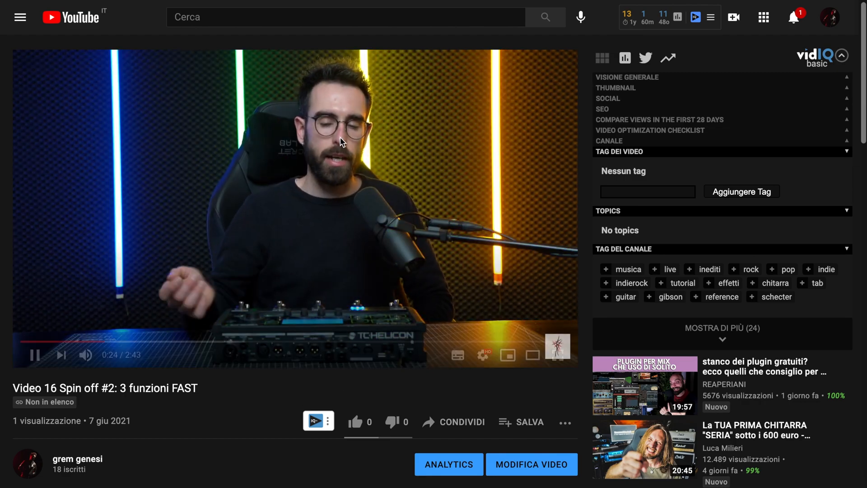